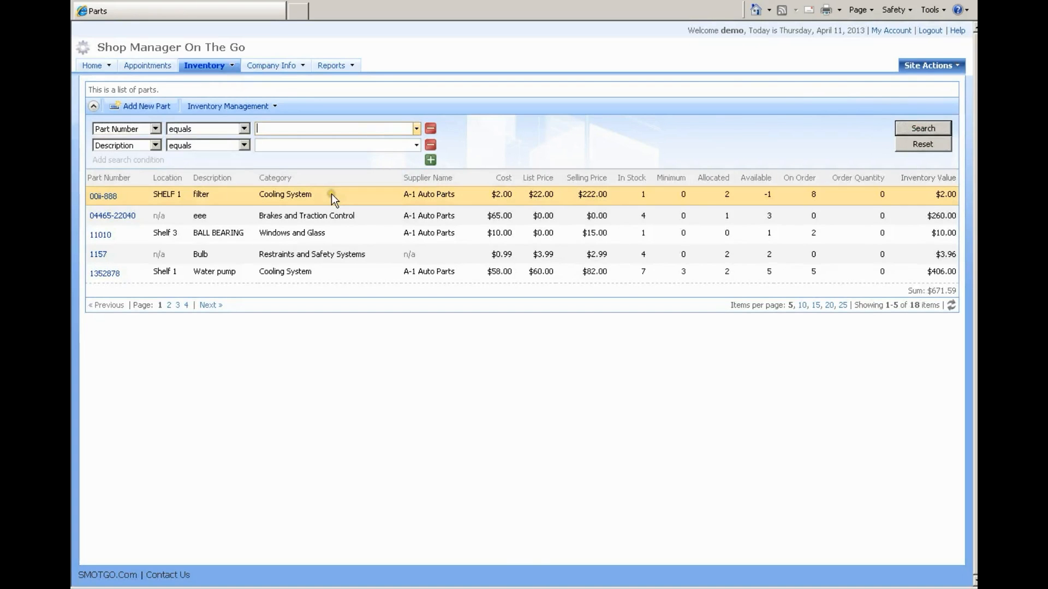
# Open filter part 00ii-888 for editing and review its category, supplier, brand and manufacturer fields.
pyautogui.click(365, 198)
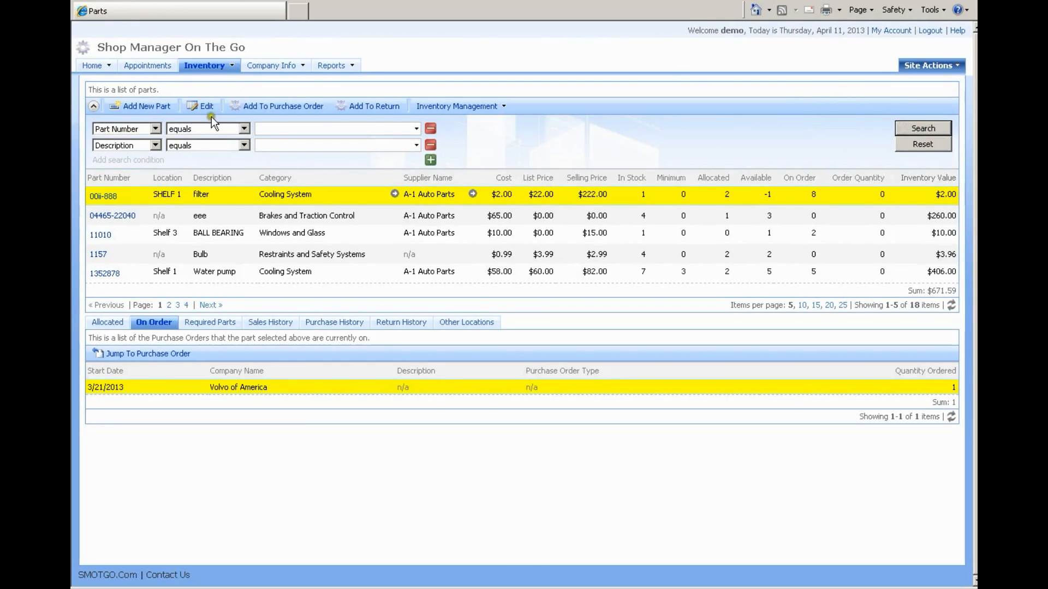
pyautogui.click(200, 107)
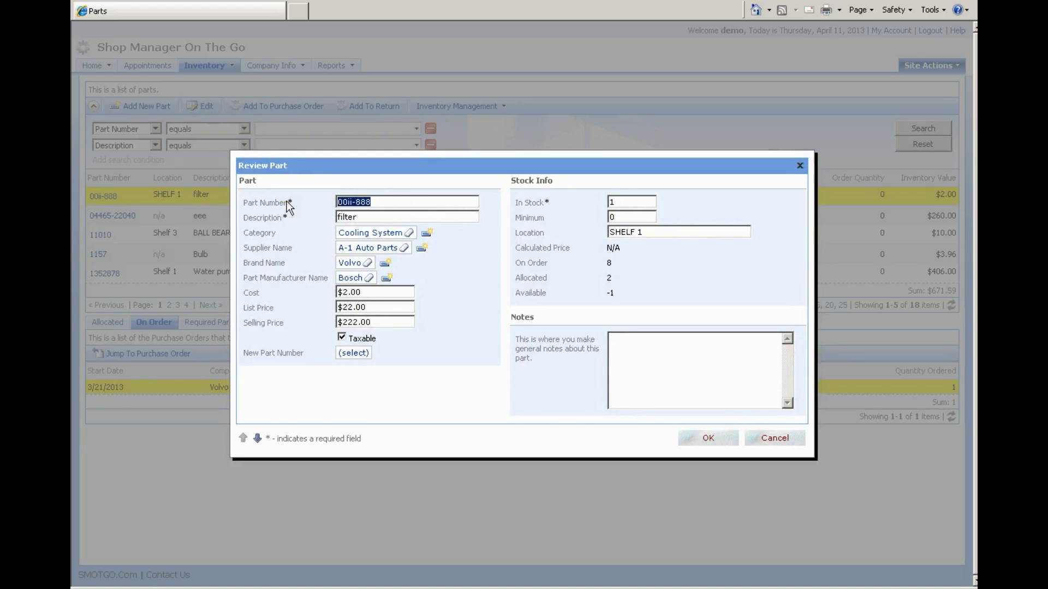
pyautogui.click(271, 234)
pyautogui.click(278, 248)
pyautogui.click(350, 269)
pyautogui.click(299, 279)
pyautogui.click(354, 277)
# Set the filter part's cost to $7.00.
pyautogui.click(366, 293)
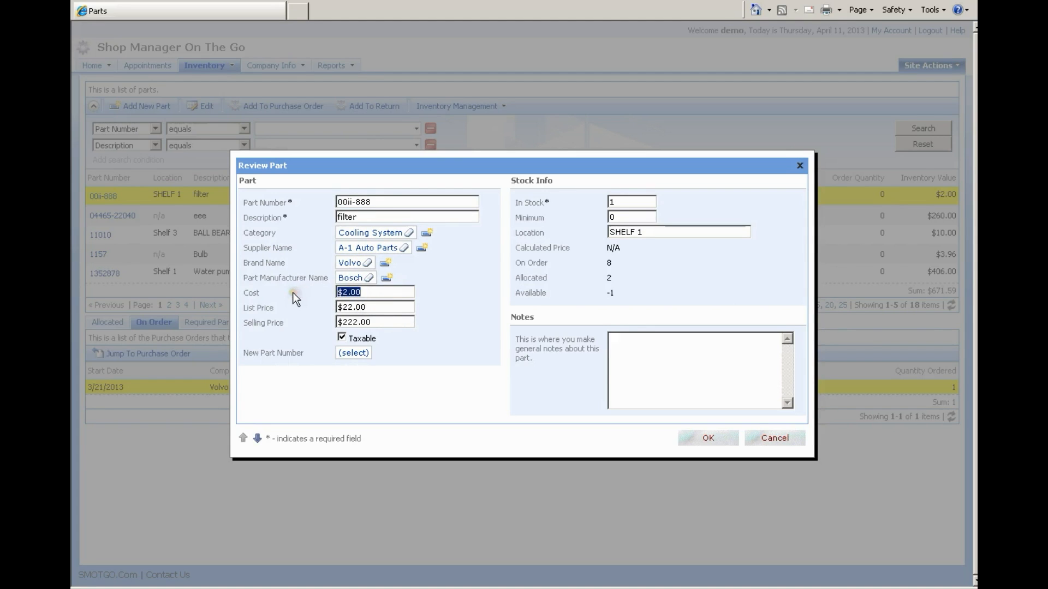
pyautogui.write('7')
pyautogui.press('Tab')
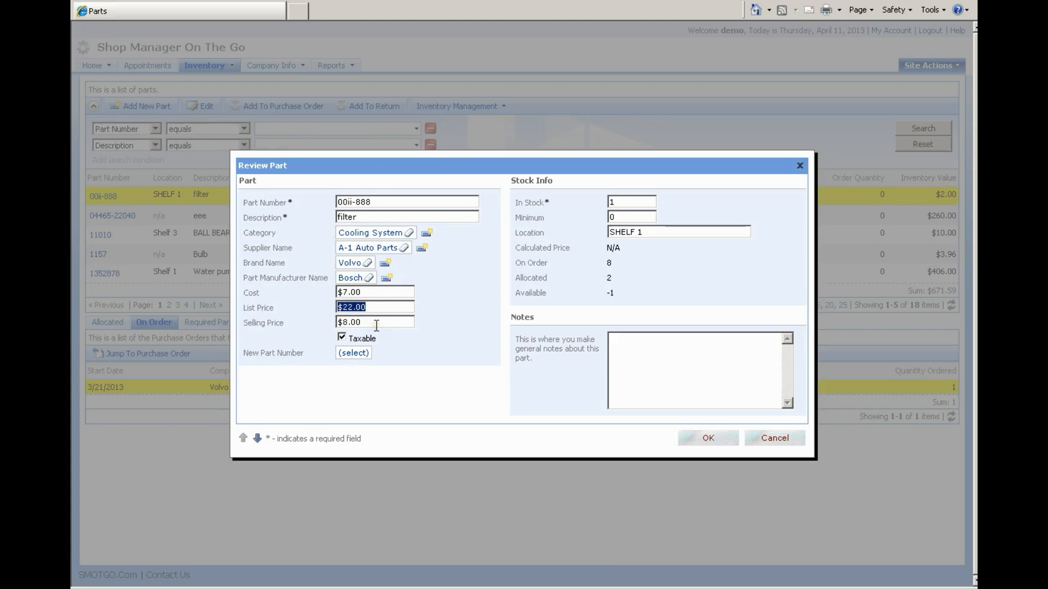
pyautogui.press('Tab')
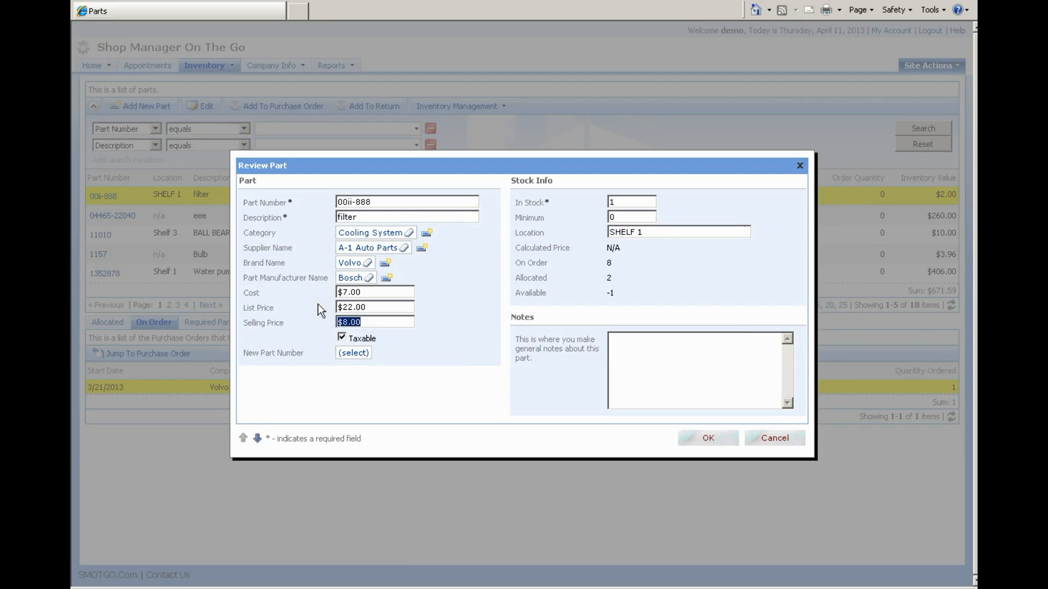
# Set the filter part's list price to $77.00 and its selling price to $99.00.
pyautogui.click(373, 307)
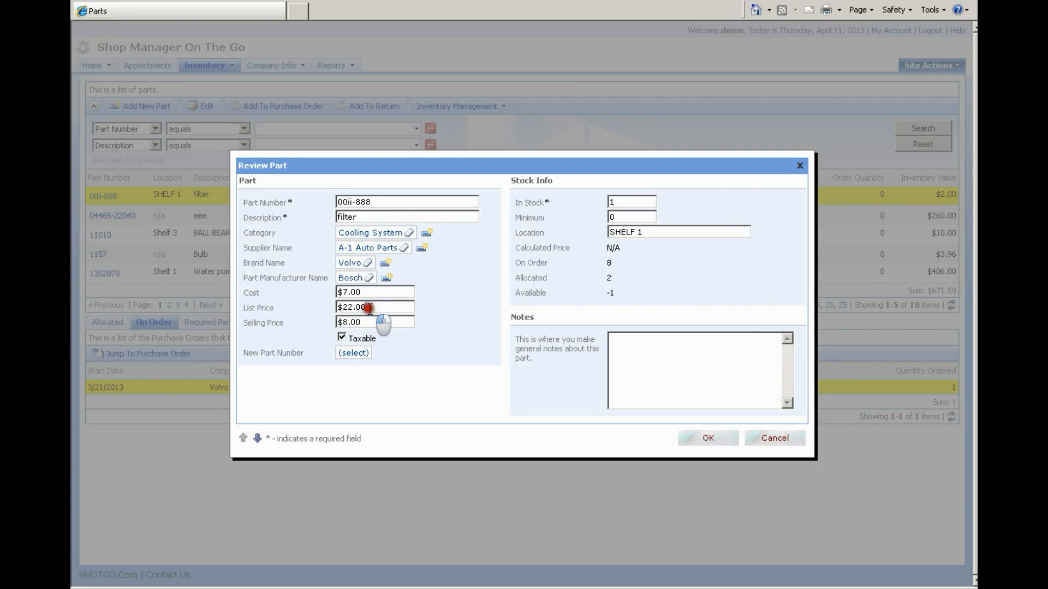
pyautogui.write('77')
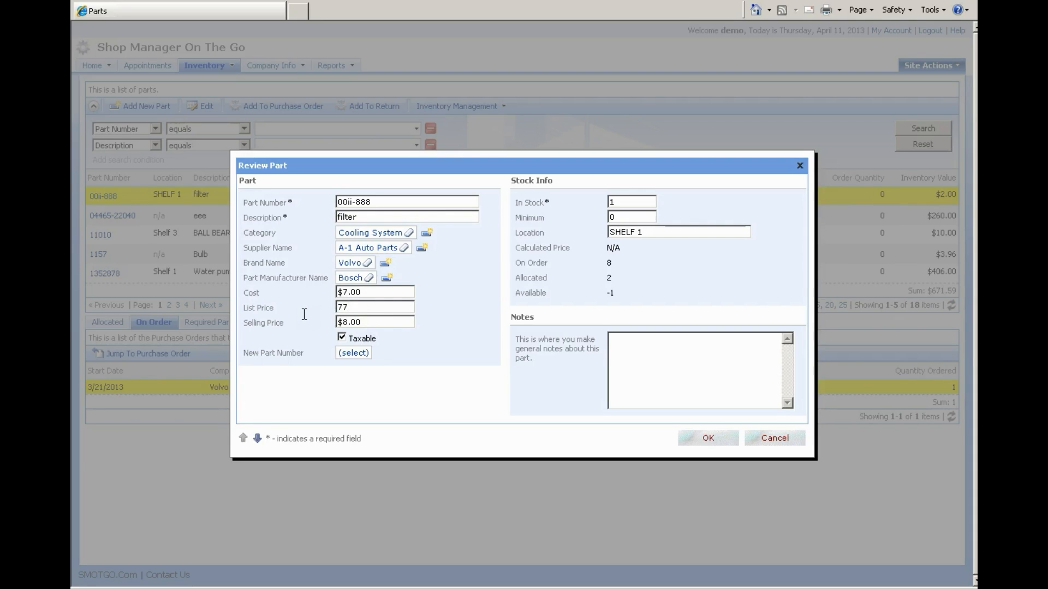
pyautogui.press('Tab')
pyautogui.write('99')
pyautogui.press('Tab')
# Change the filter part's cost to $5.00 and its selling price to $889.00.
pyautogui.click(340, 292)
pyautogui.write('5')
pyautogui.press('Tab')
pyautogui.click(322, 323)
pyautogui.write('889')
# Review the in-stock, minimum, location and notes fields, and save the filter part.
pyautogui.click(621, 202)
pyautogui.moveTo(628, 202); pyautogui.dragTo(593, 203)
pyautogui.moveTo(643, 218); pyautogui.dragTo(593, 216)
pyautogui.click(654, 233)
pyautogui.moveTo(655, 233); pyautogui.dragTo(568, 235)
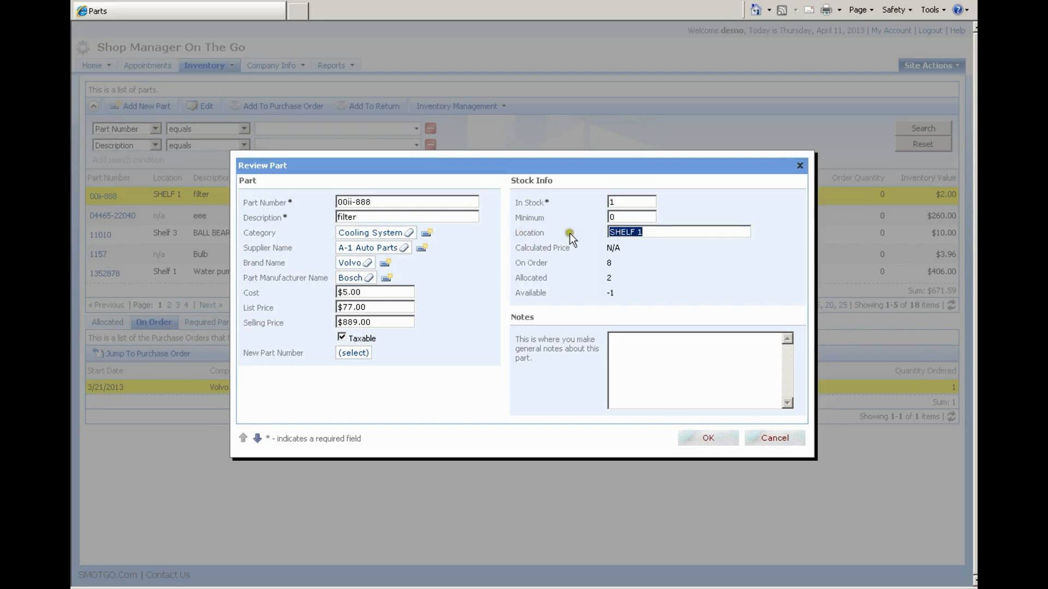
pyautogui.click(646, 233)
pyautogui.click(385, 269)
pyautogui.click(651, 233)
pyautogui.click(639, 360)
pyautogui.click(705, 437)
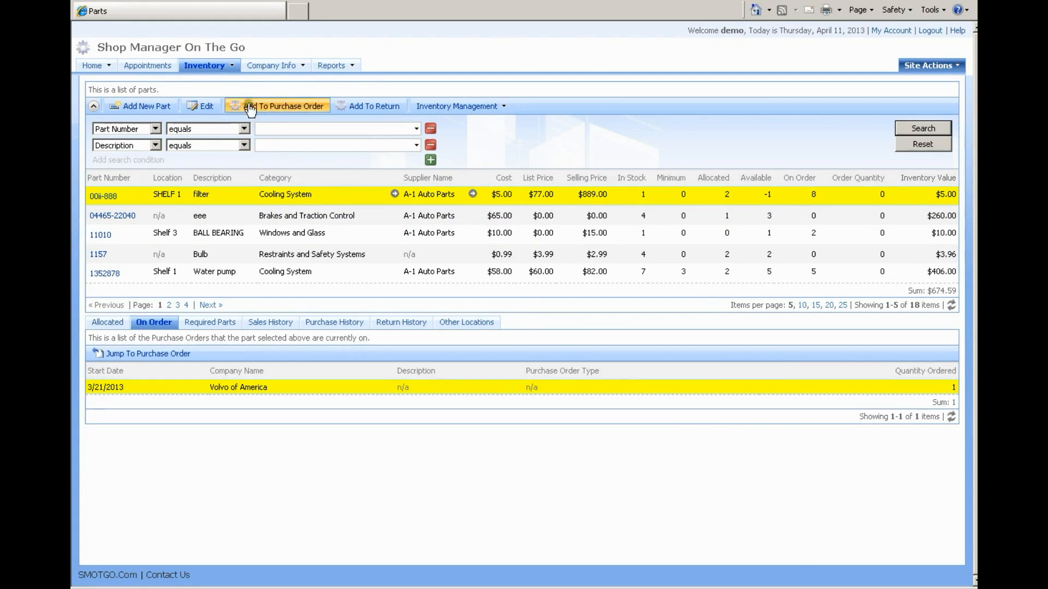
# Show the items on the Volvo of America purchase order dated 3/21/2013.
pyautogui.moveTo(229, 65)
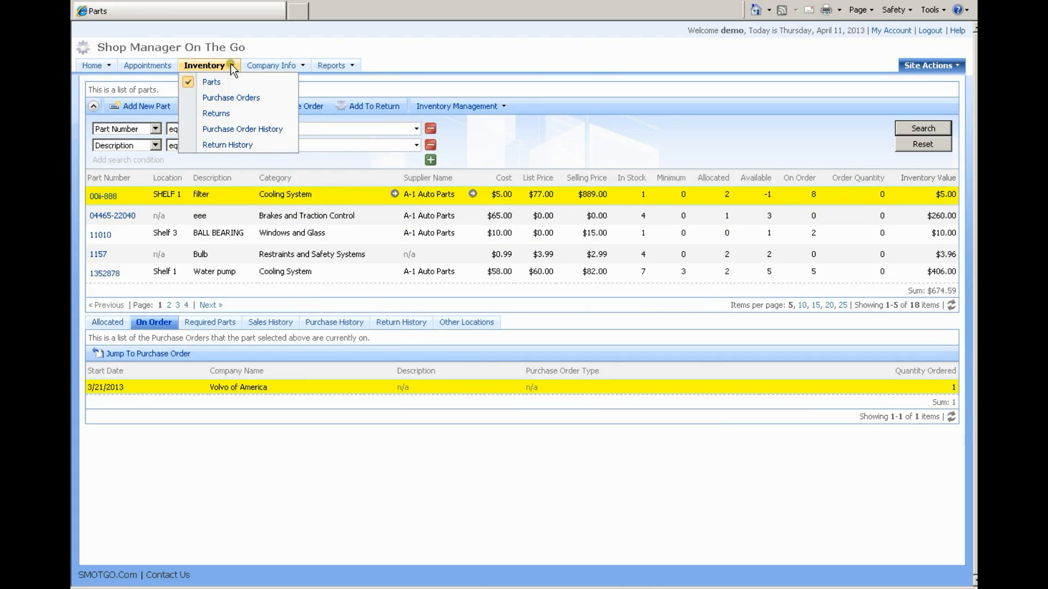
pyautogui.click(203, 65)
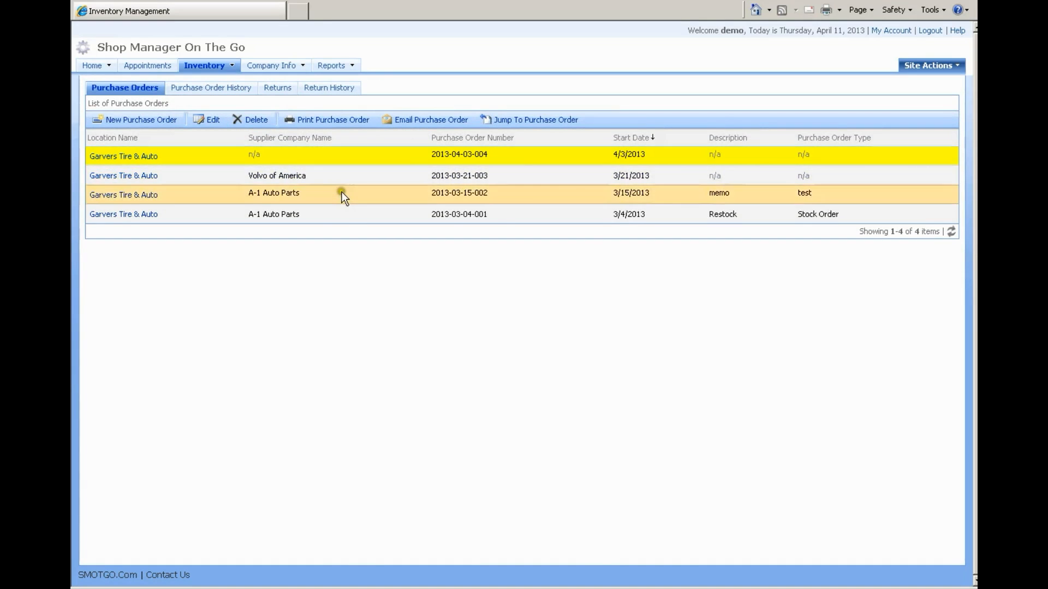
pyautogui.click(348, 175)
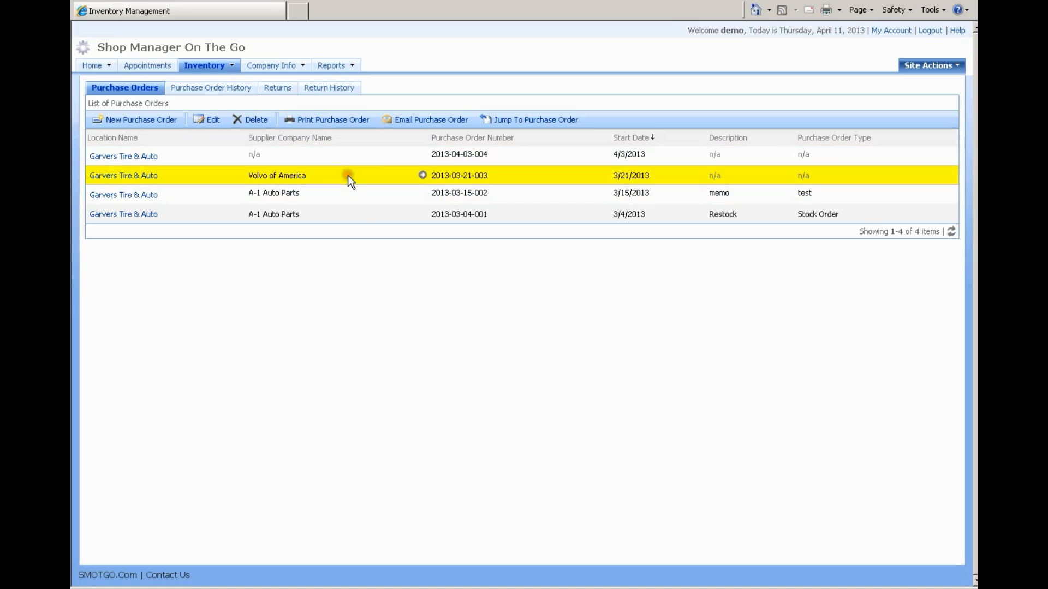
pyautogui.click(519, 121)
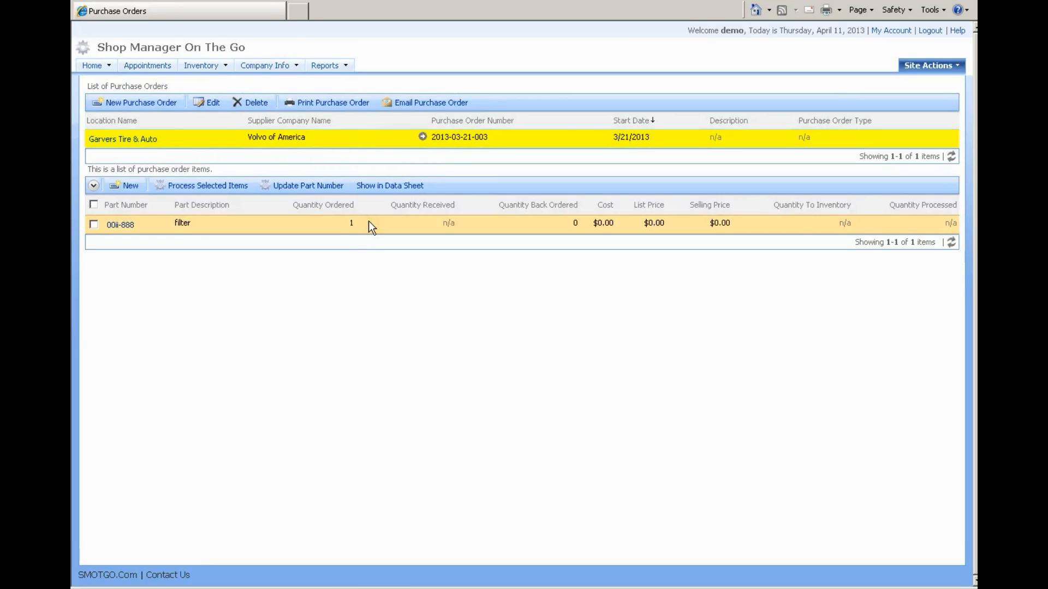
# List all purchase orders and view the items of the Volvo of America and A-1 Auto Parts orders.
pyautogui.moveTo(225, 69)
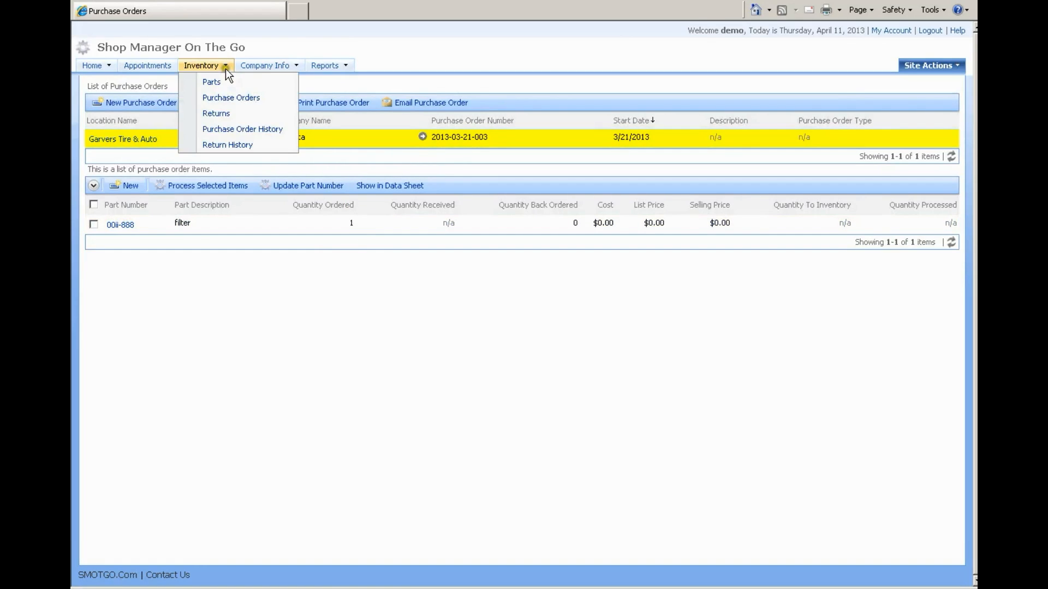
pyautogui.click(227, 99)
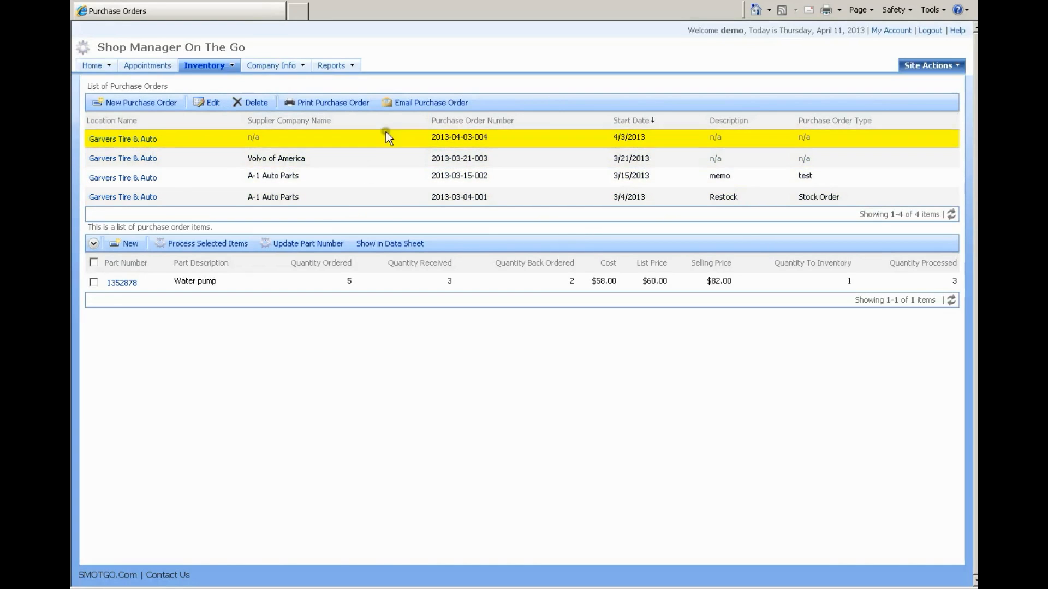
pyautogui.click(385, 155)
pyautogui.click(381, 175)
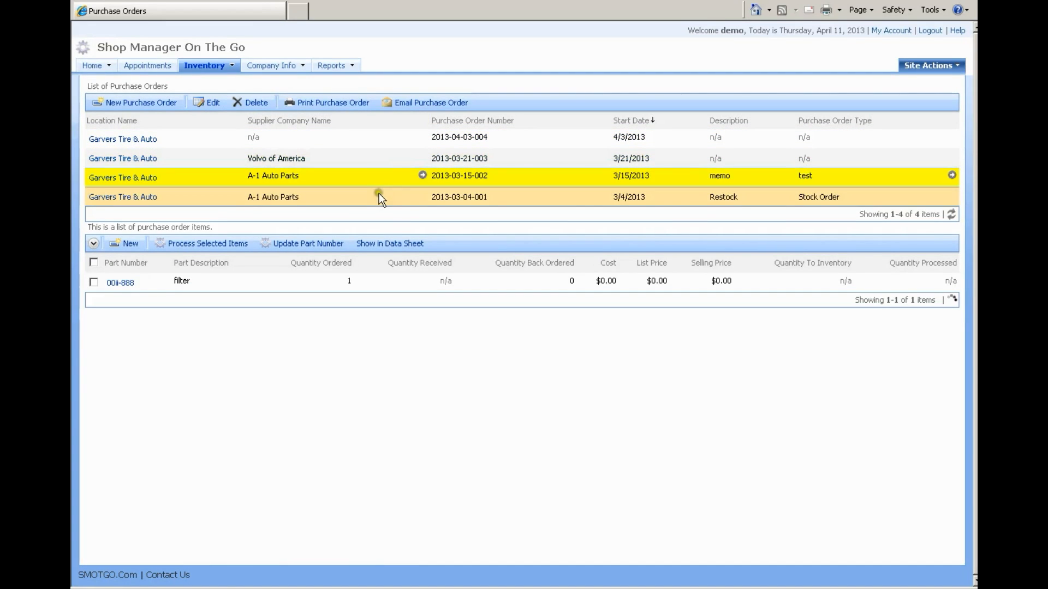
pyautogui.click(377, 192)
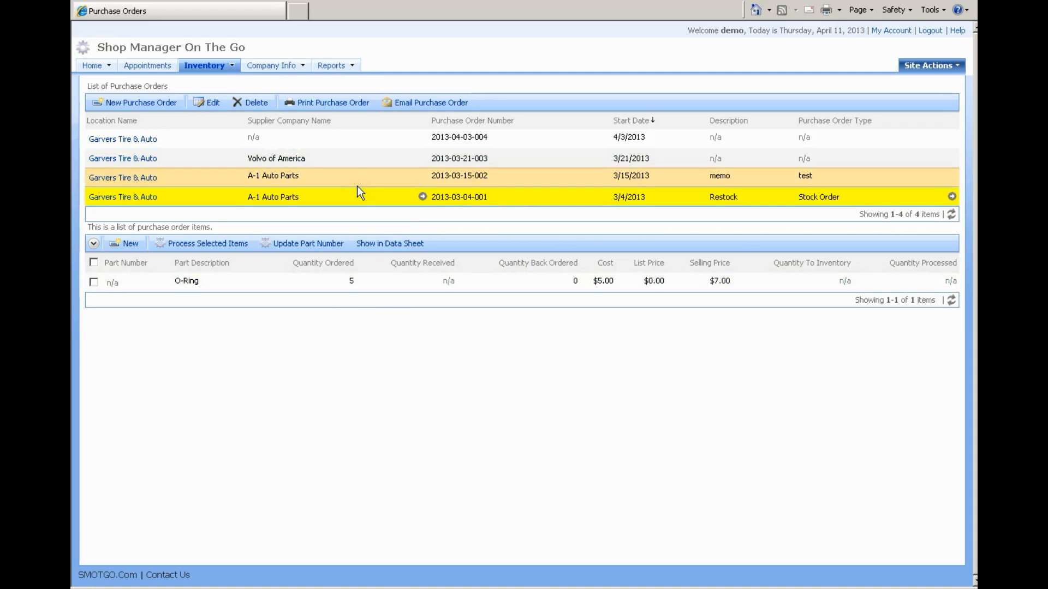
# Add filter part 00ii-888 with an ordered quantity of 6 to the purchase order dated 4/3/2013.
pyautogui.click(386, 146)
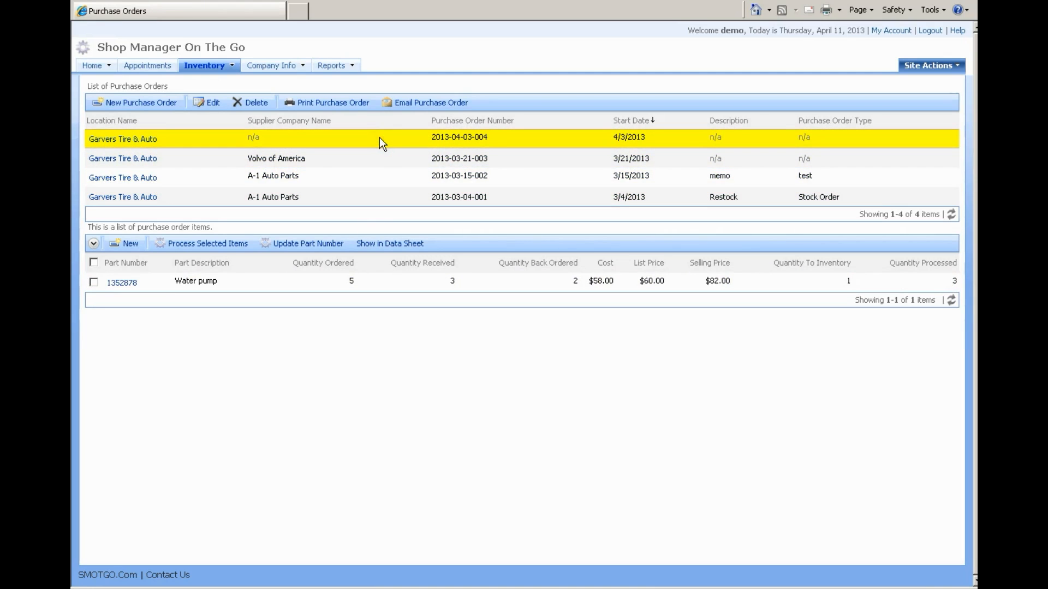
pyautogui.click(132, 244)
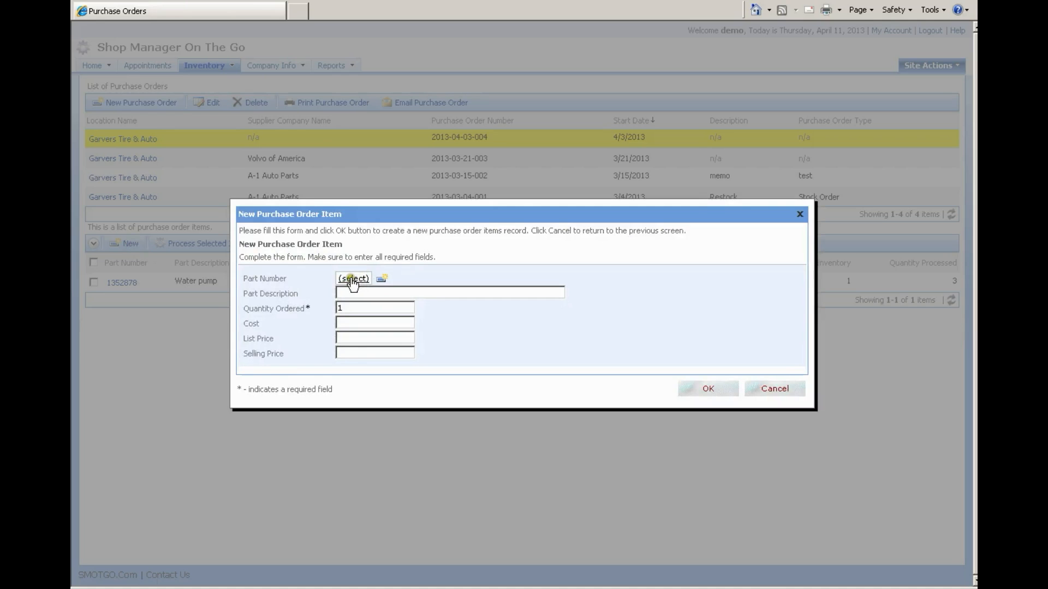
pyautogui.click(352, 280)
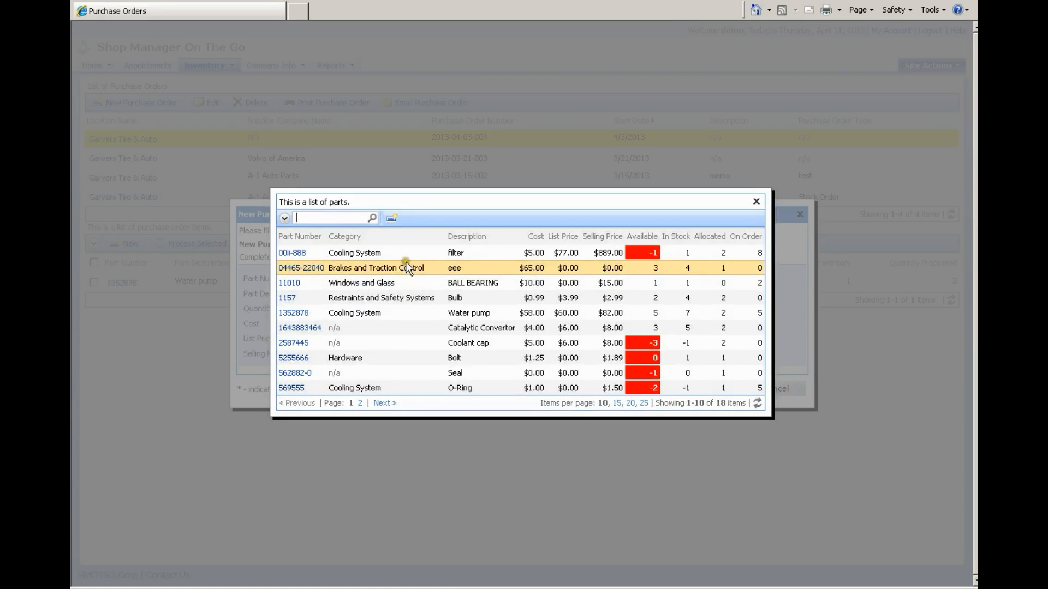
pyautogui.click(405, 257)
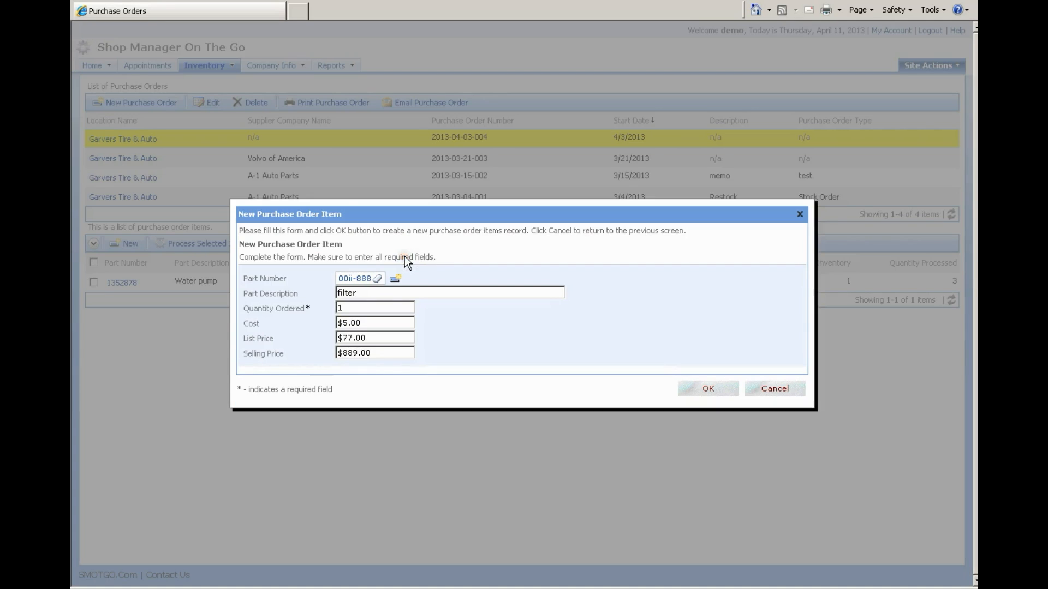
pyautogui.doubleClick(367, 311)
pyautogui.write('6')
pyautogui.click(451, 352)
pyautogui.click(708, 388)
pyautogui.click(525, 344)
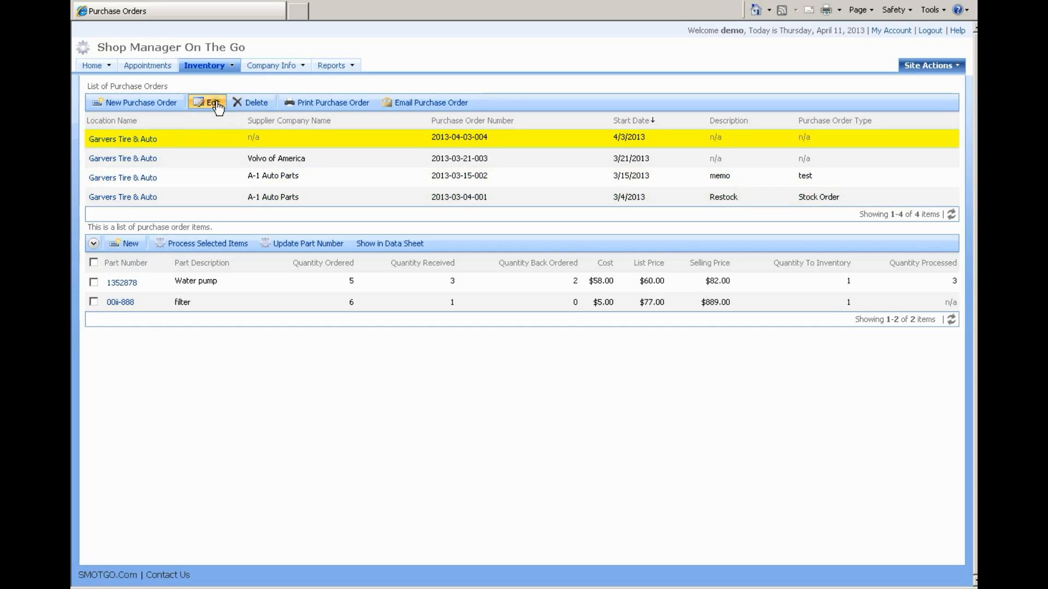
# Return to the parts list and apply the Low Stock Filter.
pyautogui.click(206, 82)
pyautogui.click(906, 130)
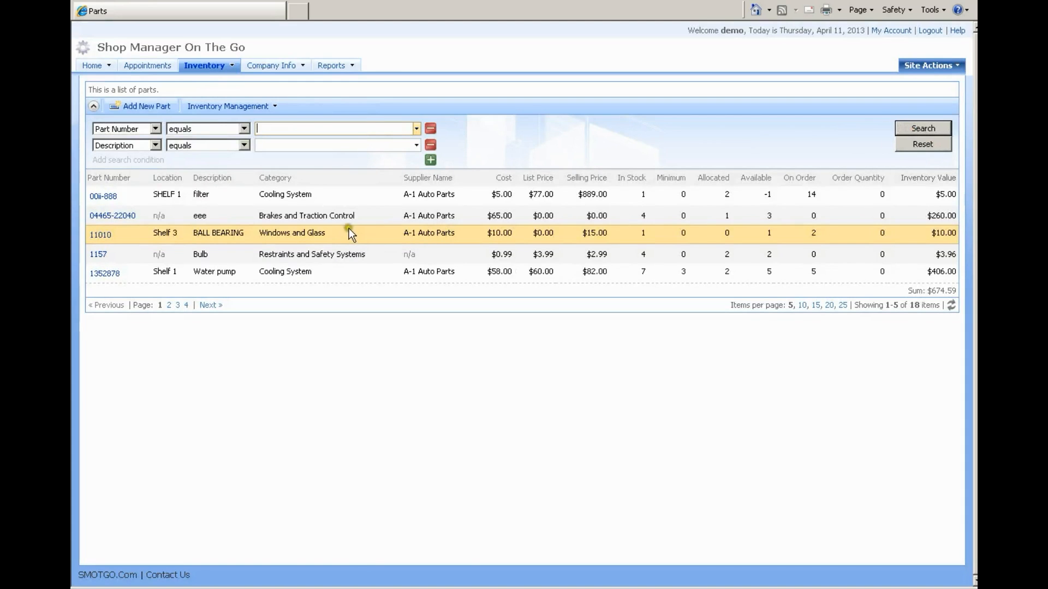
pyautogui.click(272, 107)
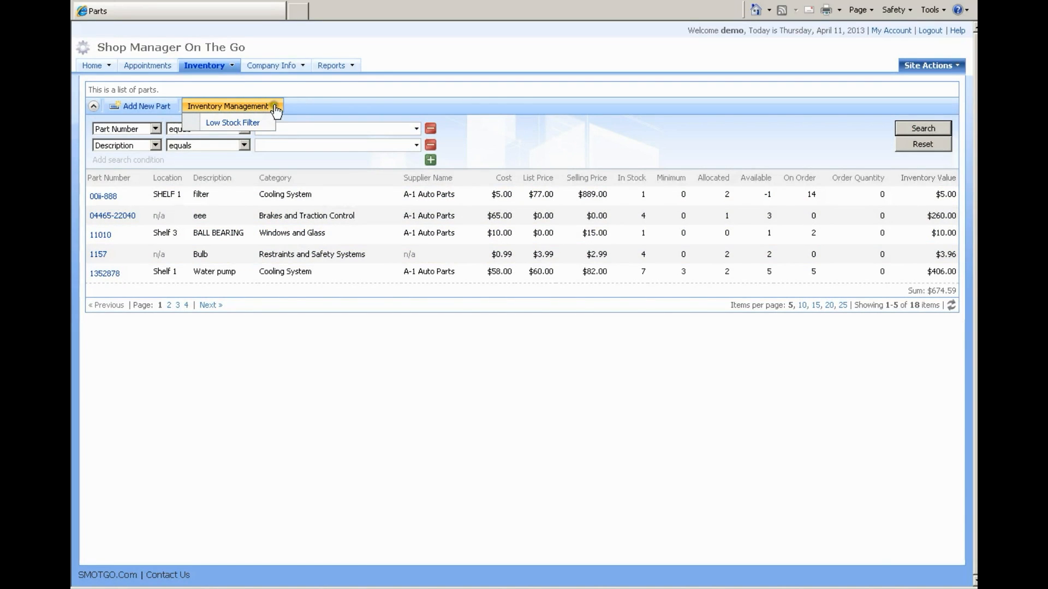
pyautogui.click(233, 125)
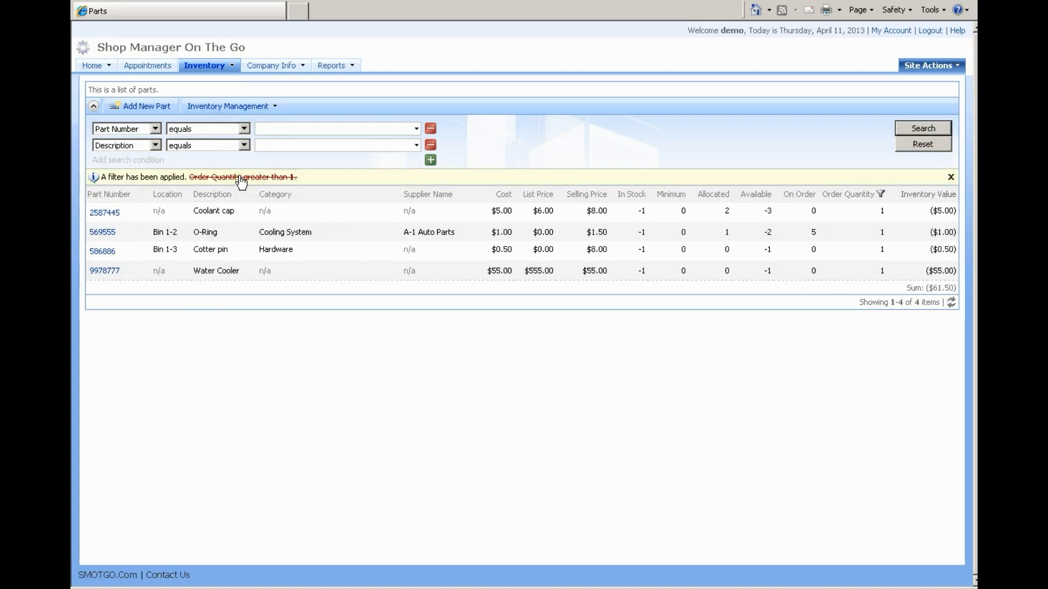
pyautogui.click(688, 213)
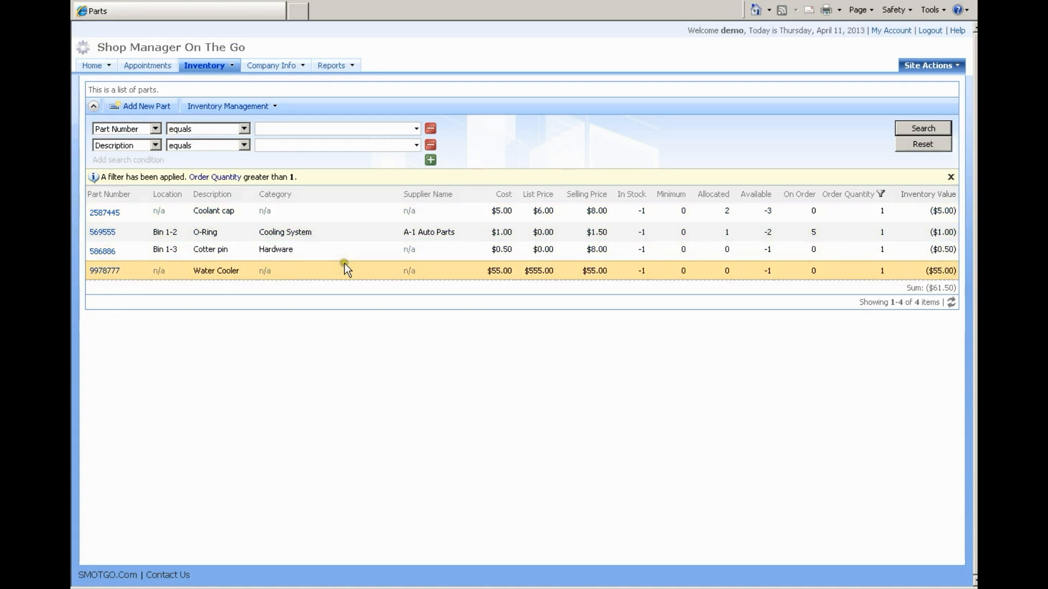
# Add the Coolant cap to the 4/3/2013 purchase order with an order quantity of 5.
pyautogui.click(274, 212)
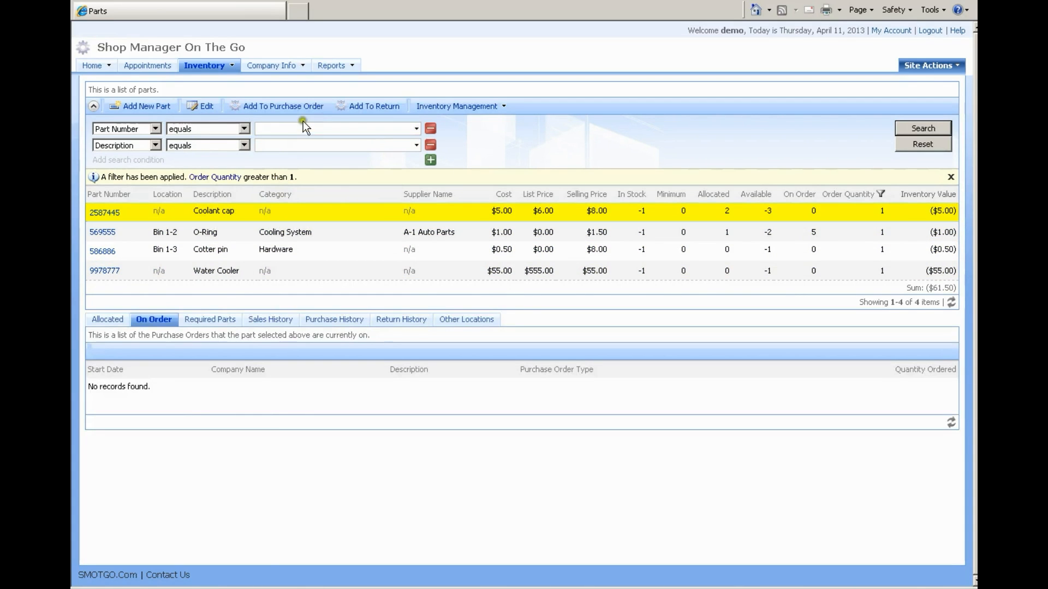
pyautogui.click(288, 108)
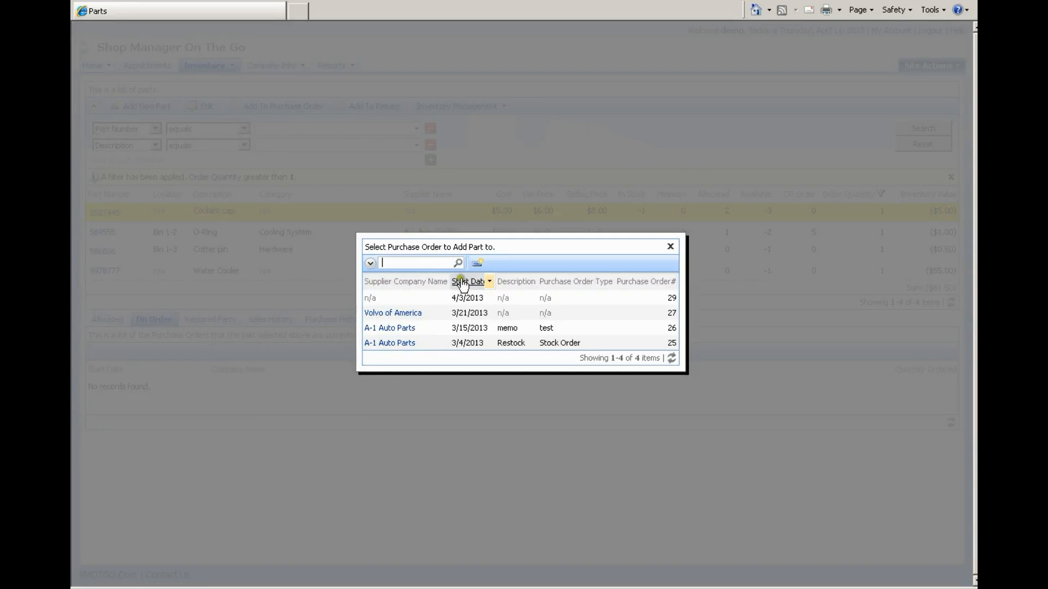
pyautogui.click(489, 306)
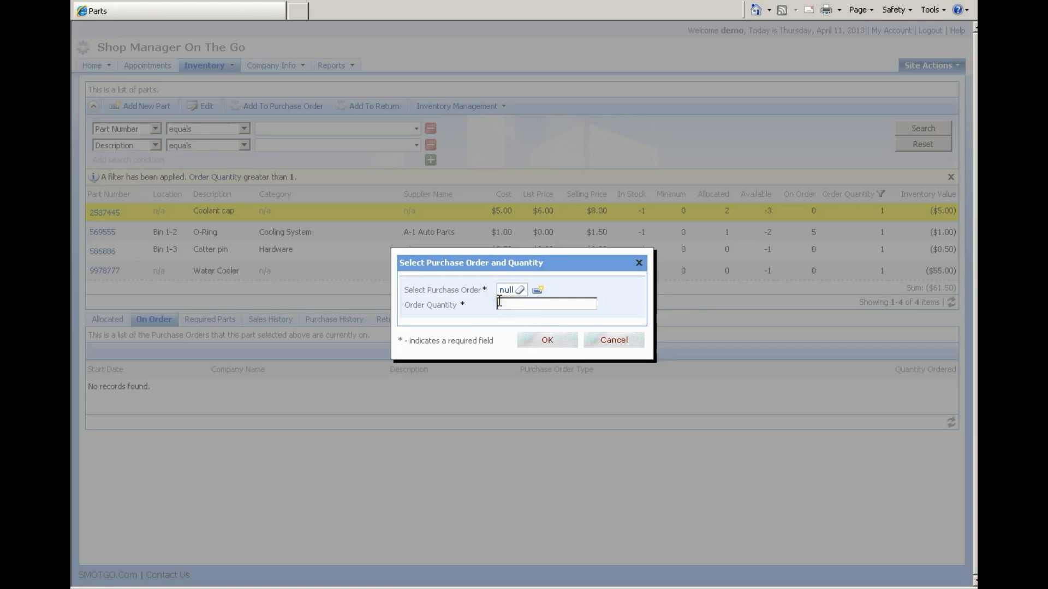
pyautogui.click(546, 340)
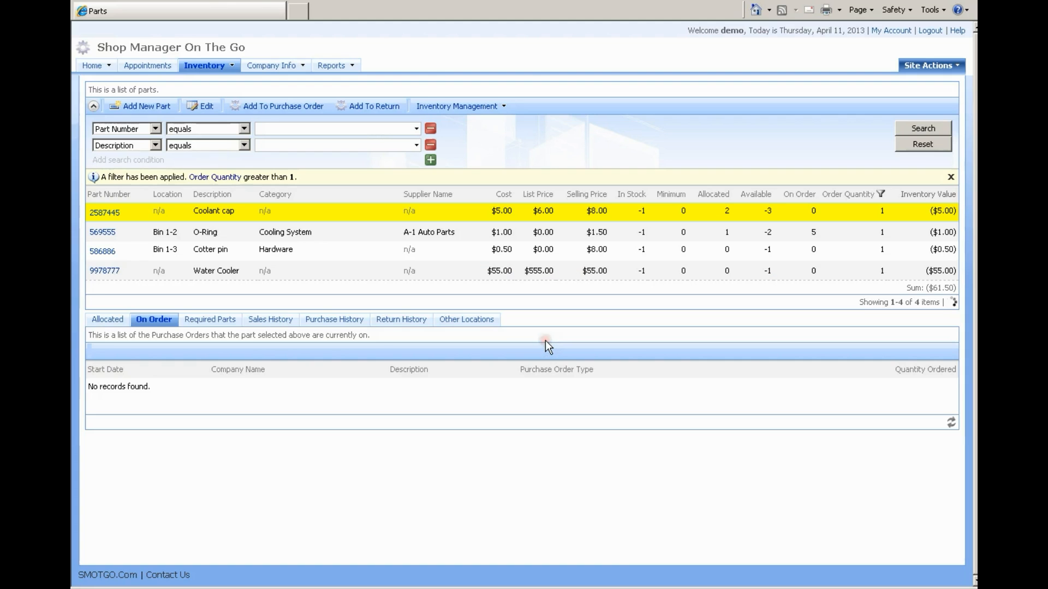
pyautogui.click(316, 214)
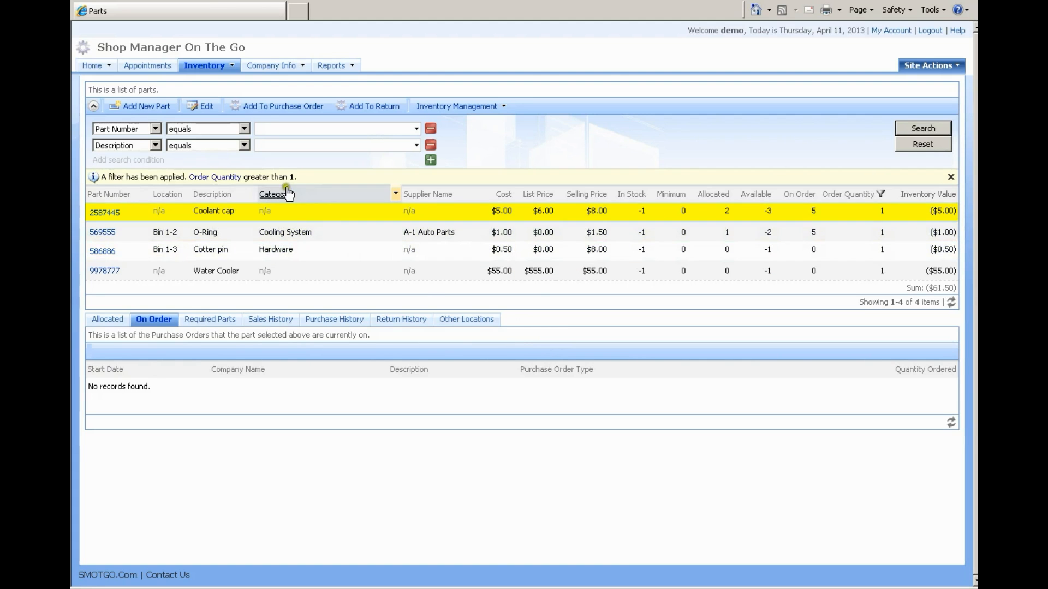
# Add the O-Ring to the 4/3/2013 purchase order with an order quantity of 2.
pyautogui.click(314, 232)
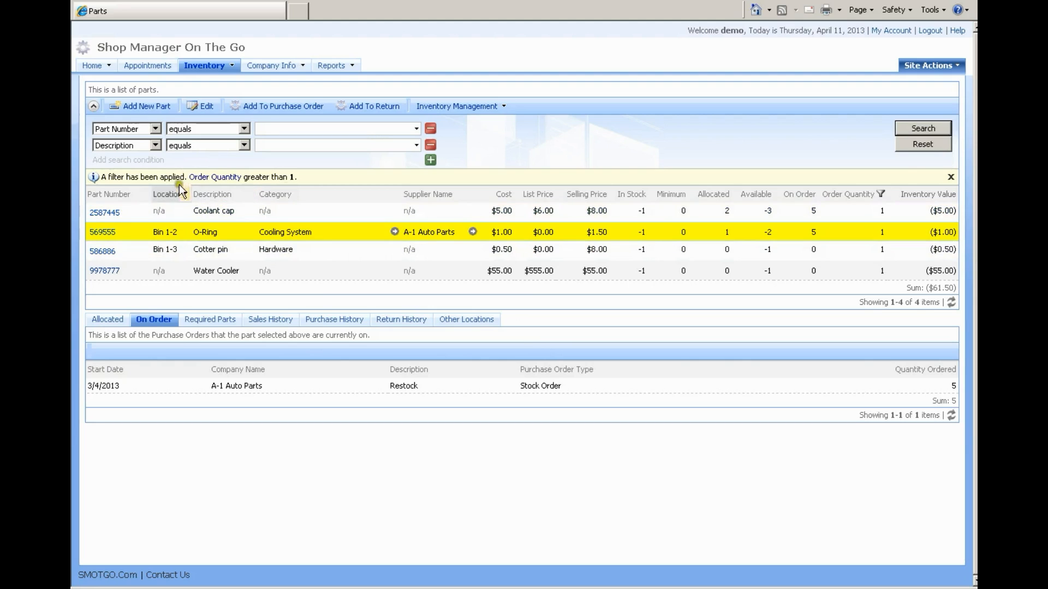
pyautogui.click(285, 109)
pyautogui.click(471, 297)
pyautogui.click(505, 303)
pyautogui.write('2')
pyautogui.click(547, 340)
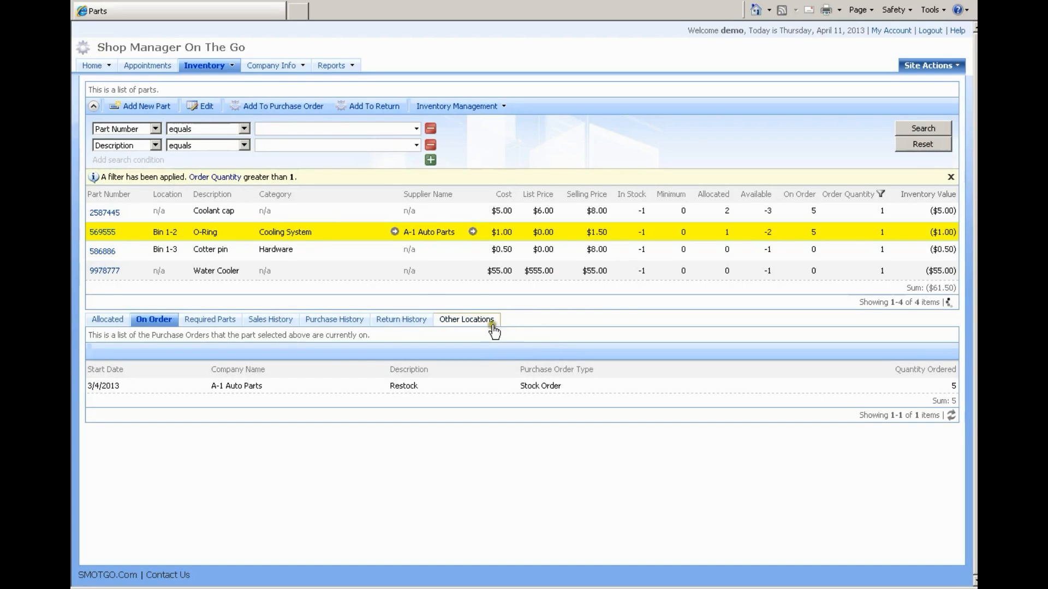
# Add the Cotter pin to the 4/3/2013 purchase order with an order quantity of 2.
pyautogui.click(303, 254)
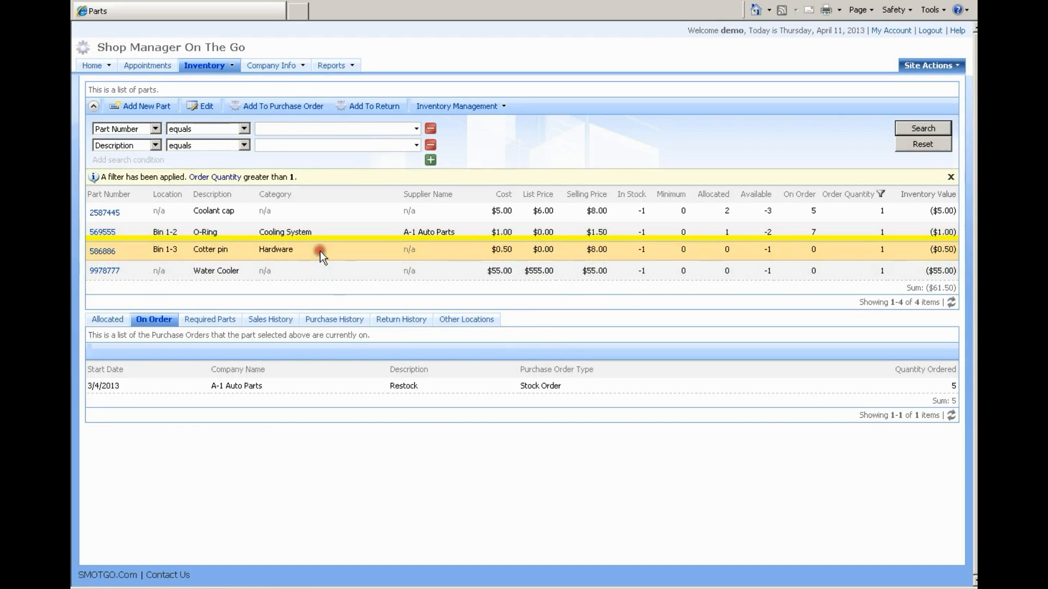
pyautogui.click(294, 212)
pyautogui.click(274, 107)
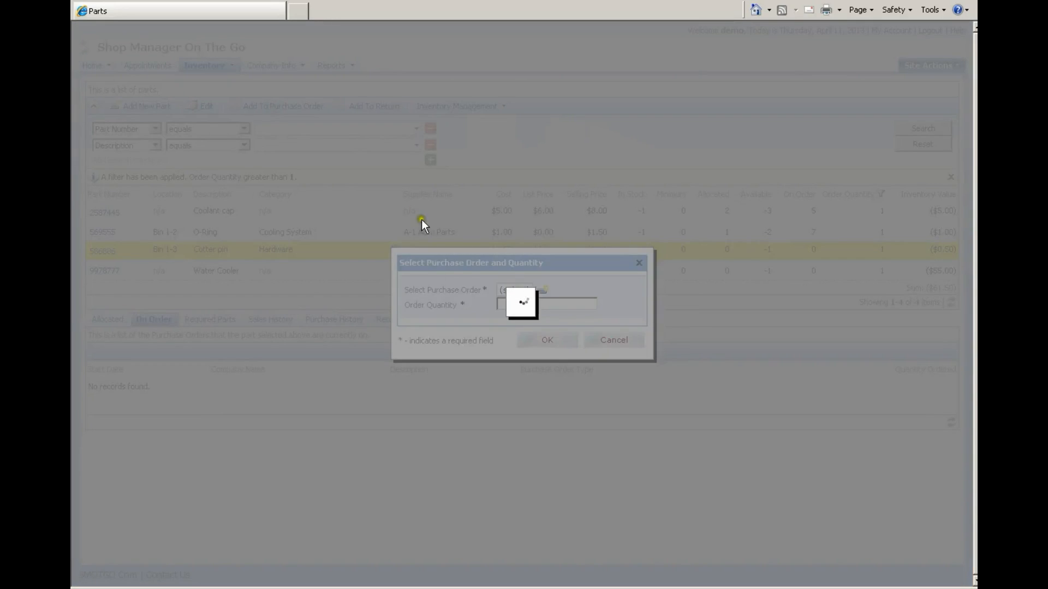
pyautogui.click(494, 300)
pyautogui.click(517, 303)
pyautogui.write('2')
pyautogui.click(549, 360)
pyautogui.click(547, 342)
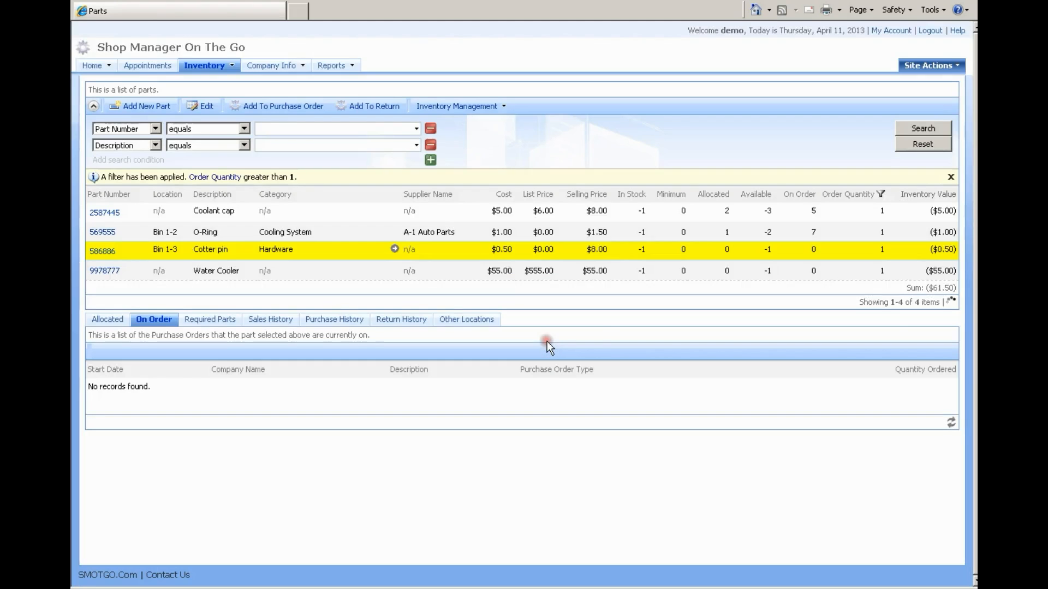
# Create a new purchase order for the Water Cooler with supplier lordco, type test and description "partial".
pyautogui.click(320, 263)
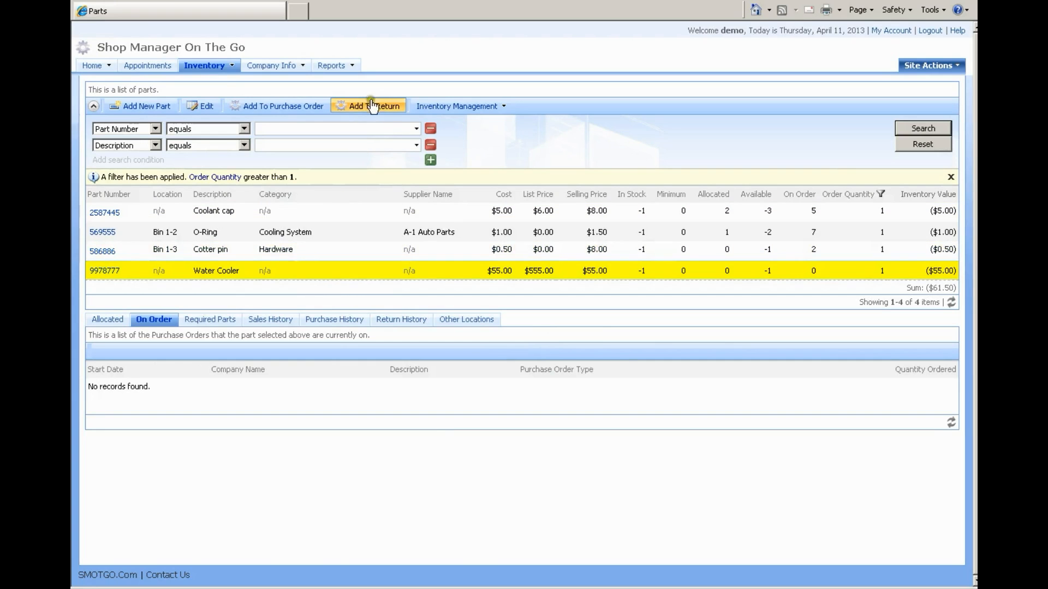
pyautogui.click(288, 107)
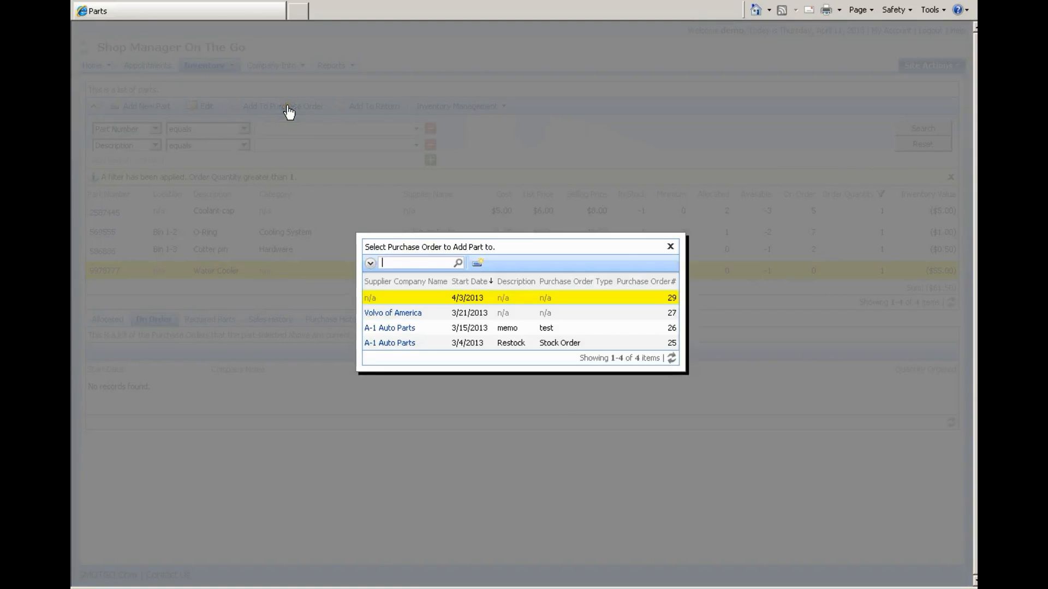
pyautogui.click(478, 264)
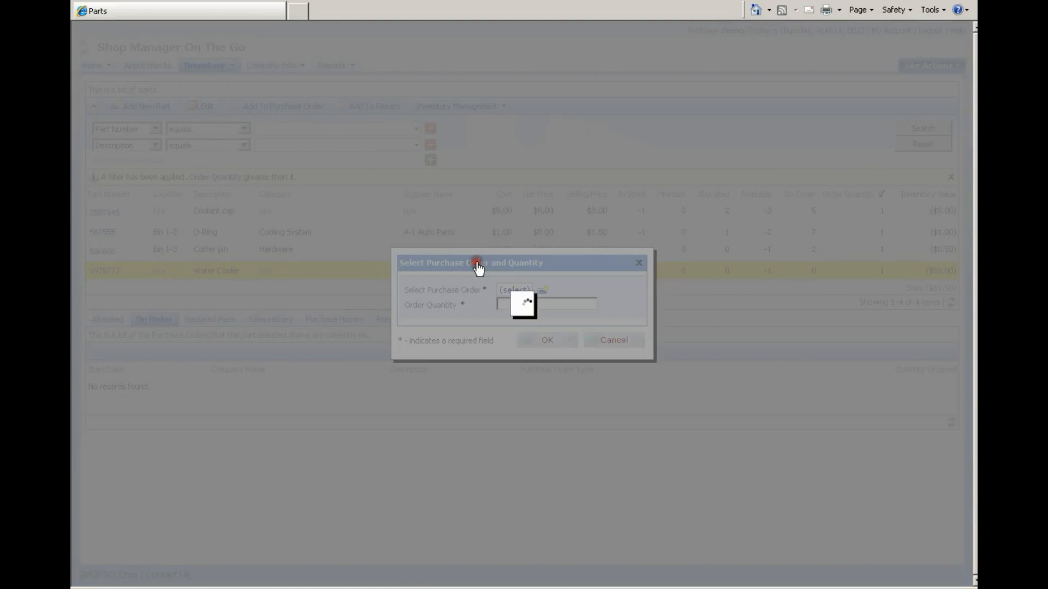
pyautogui.click(360, 302)
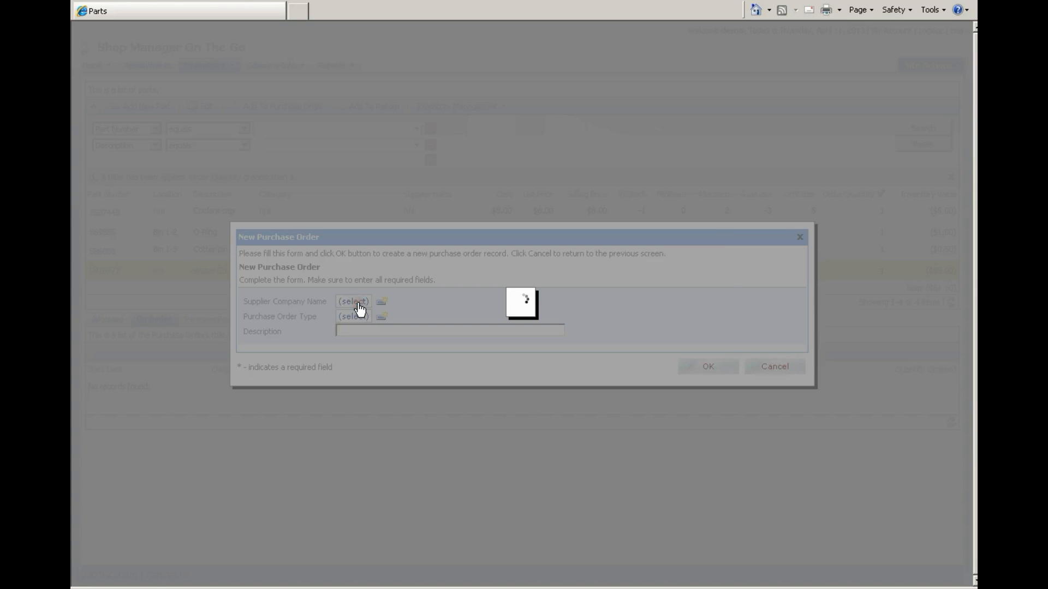
pyautogui.click(446, 313)
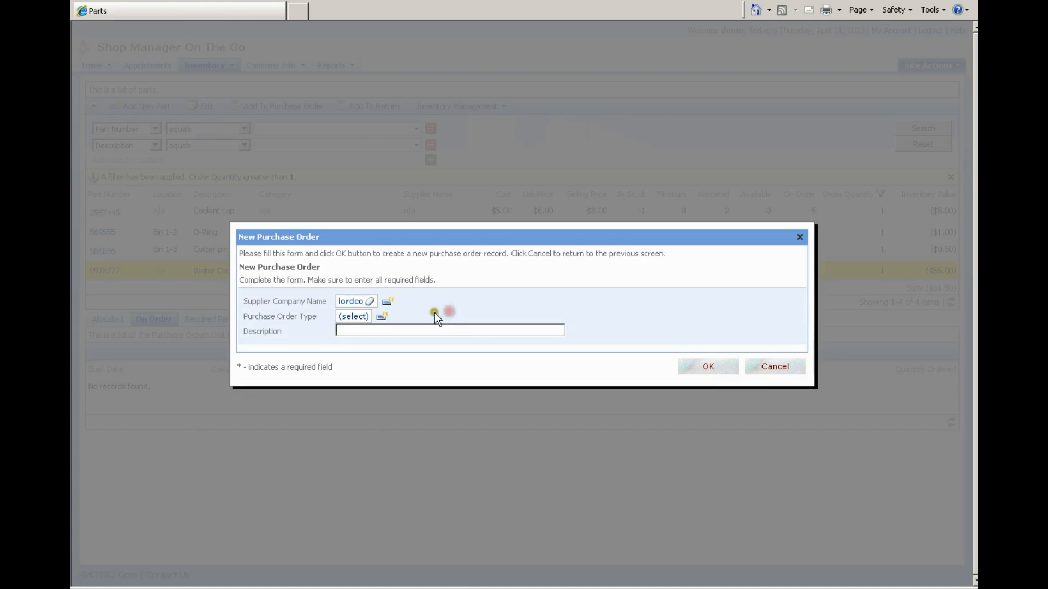
pyautogui.click(354, 318)
pyautogui.click(496, 320)
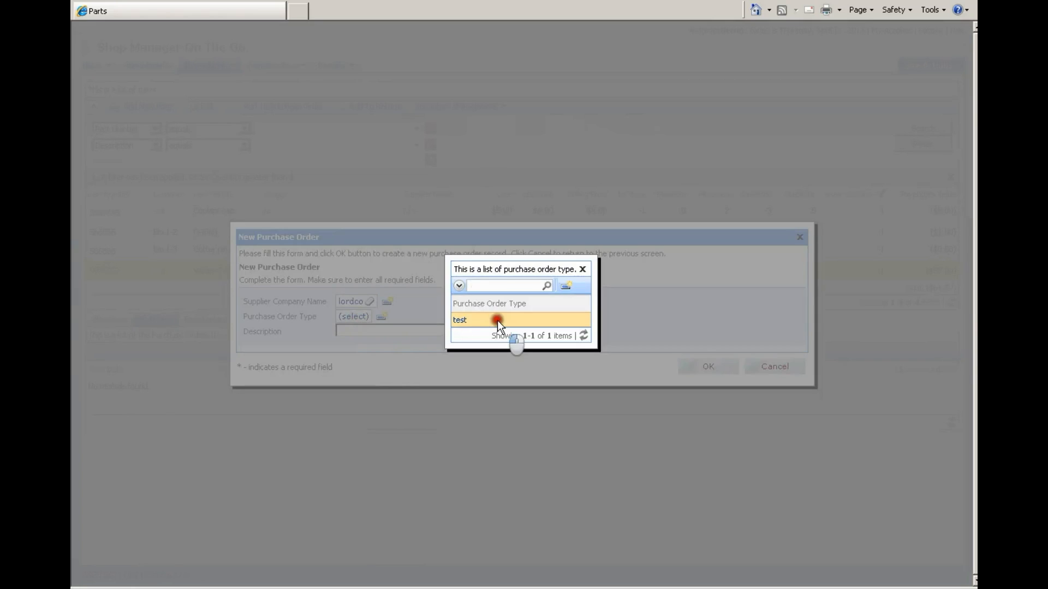
pyautogui.click(442, 331)
pyautogui.write('partial')
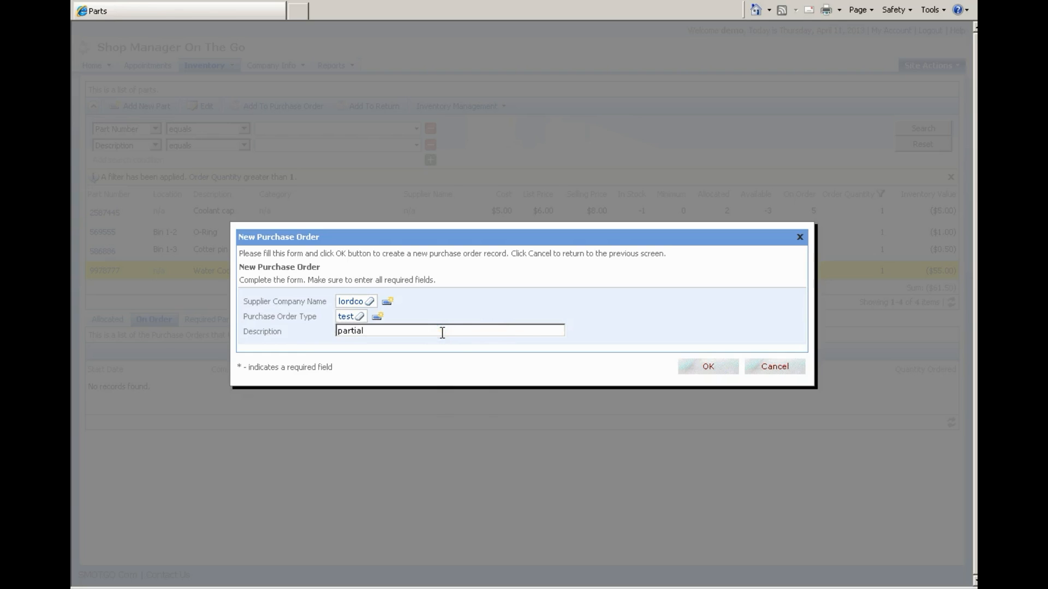
pyautogui.click(709, 366)
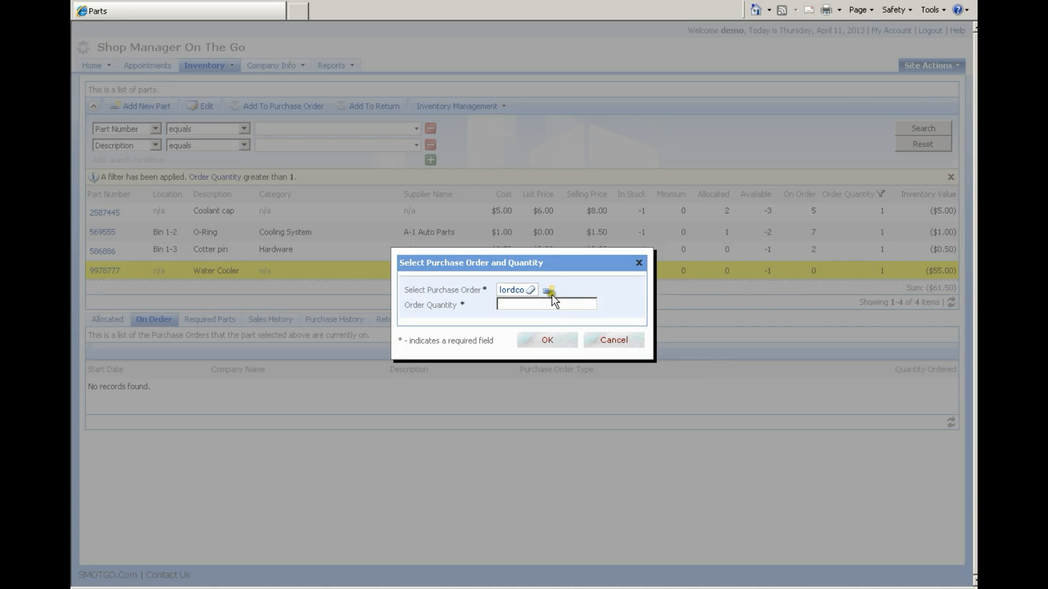
# Set the Water Cooler's order quantity to 4 and add it to the lordco purchase order.
pyautogui.click(527, 303)
pyautogui.write('4')
pyautogui.click(545, 341)
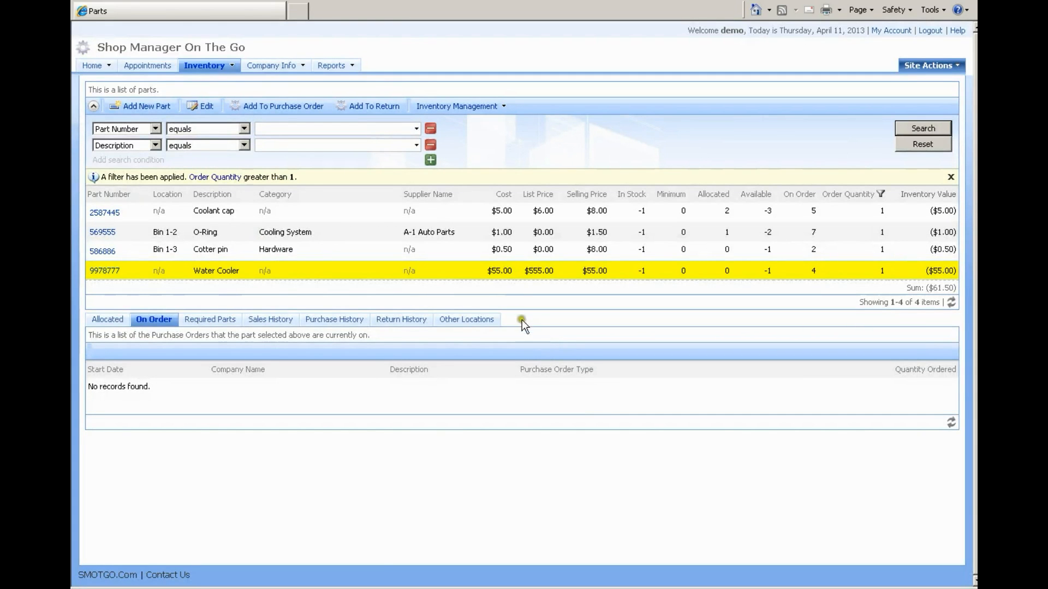
# Go to the invoice list and open the job on the 4/9/2013 work request totalling $178.68.
pyautogui.moveTo(96, 66)
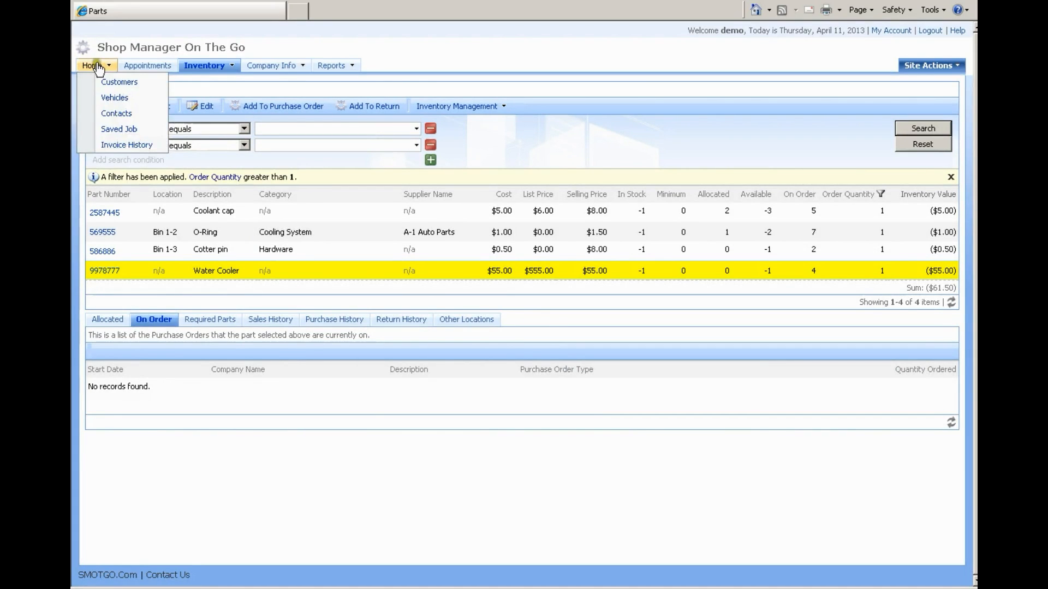
pyautogui.click(94, 66)
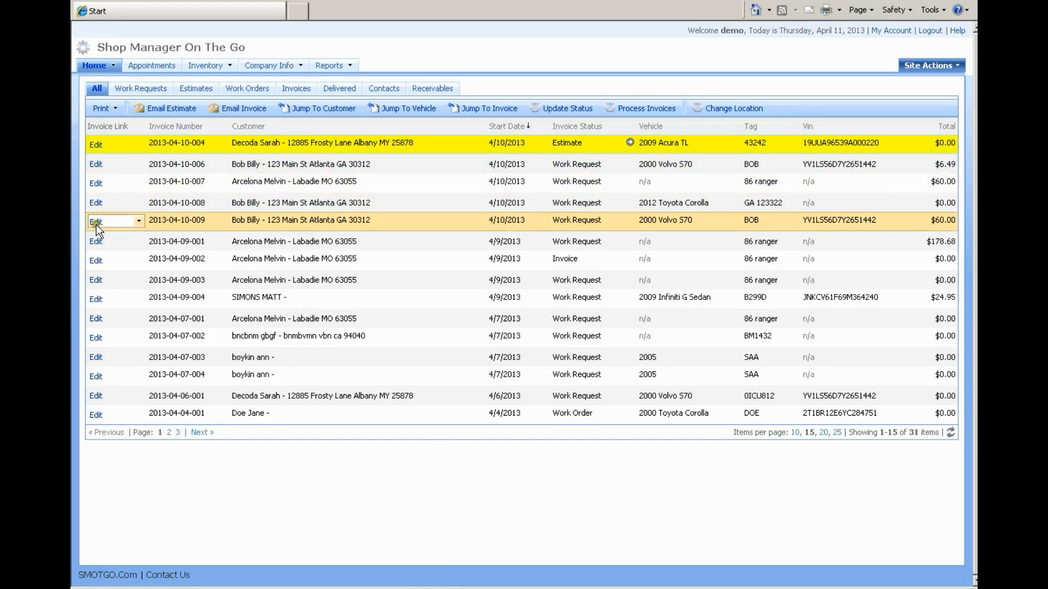
pyautogui.click(95, 244)
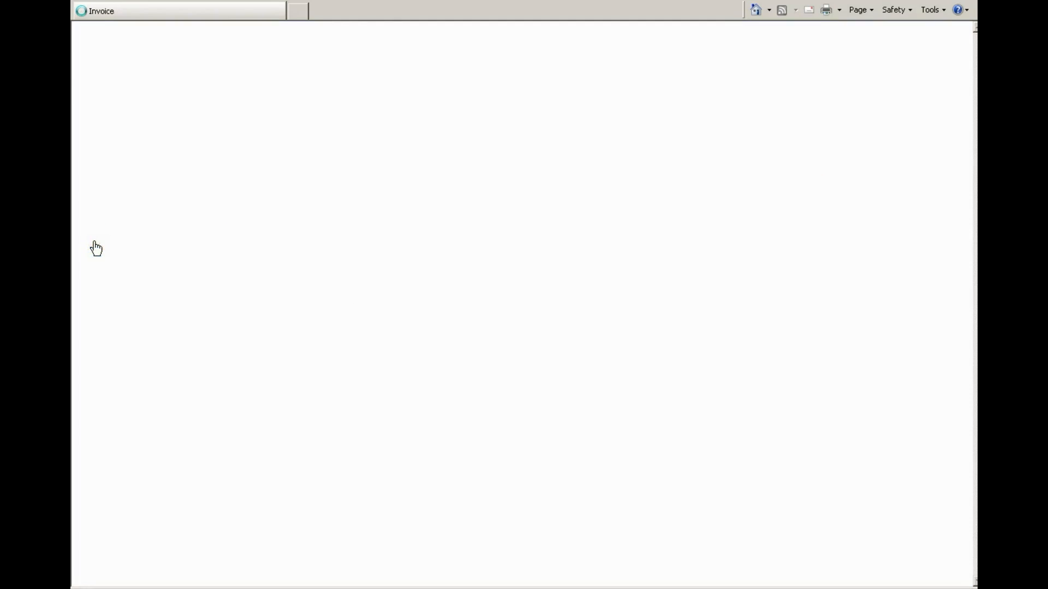
pyautogui.click(104, 255)
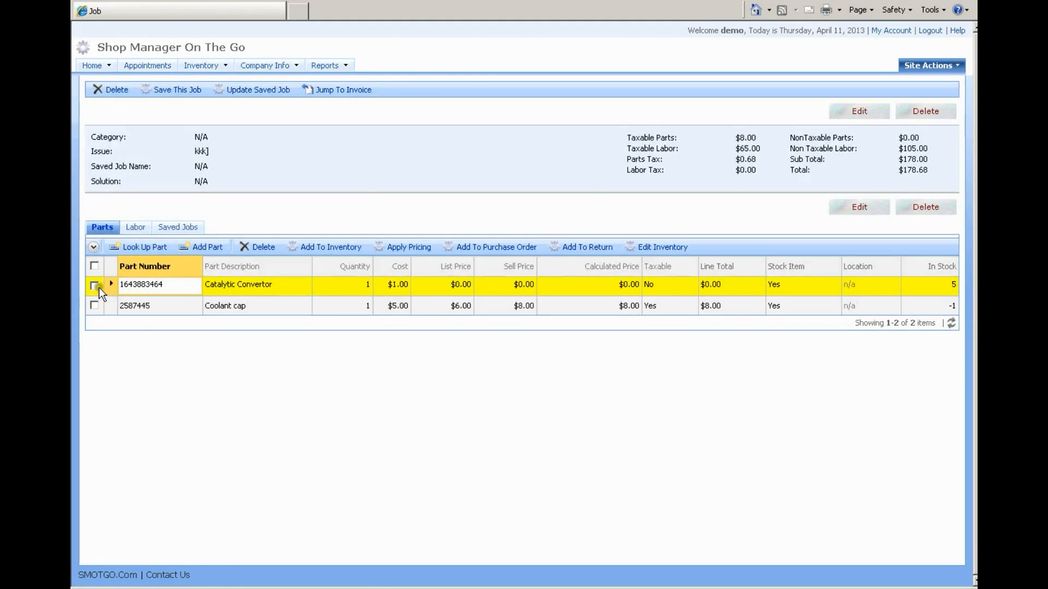
# Start a new purchase order for the job's Catalytic Convertor with A-1 Auto Parts as the supplier.
pyautogui.click(93, 286)
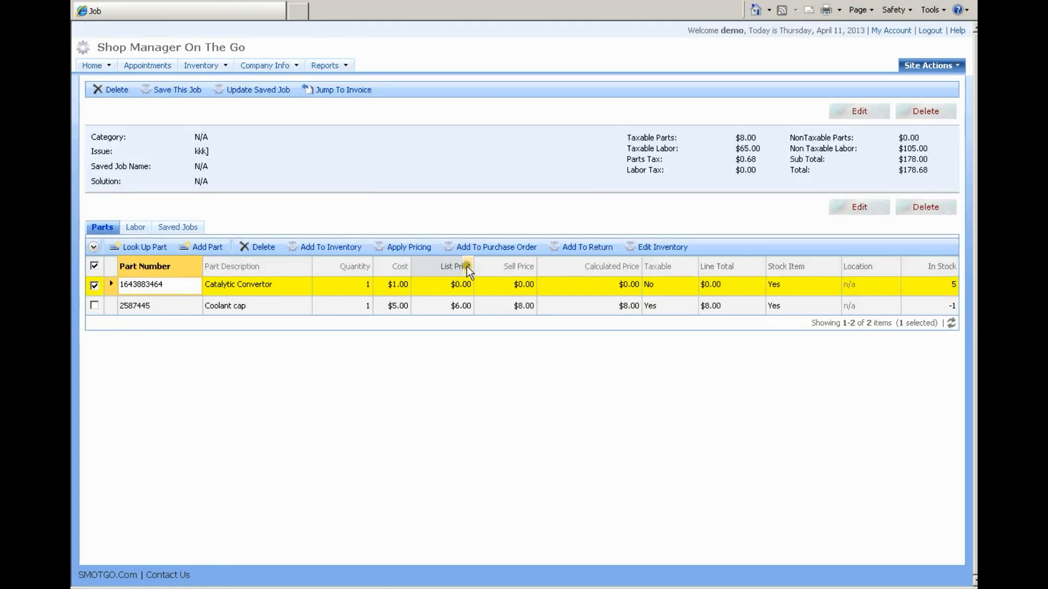
pyautogui.click(498, 249)
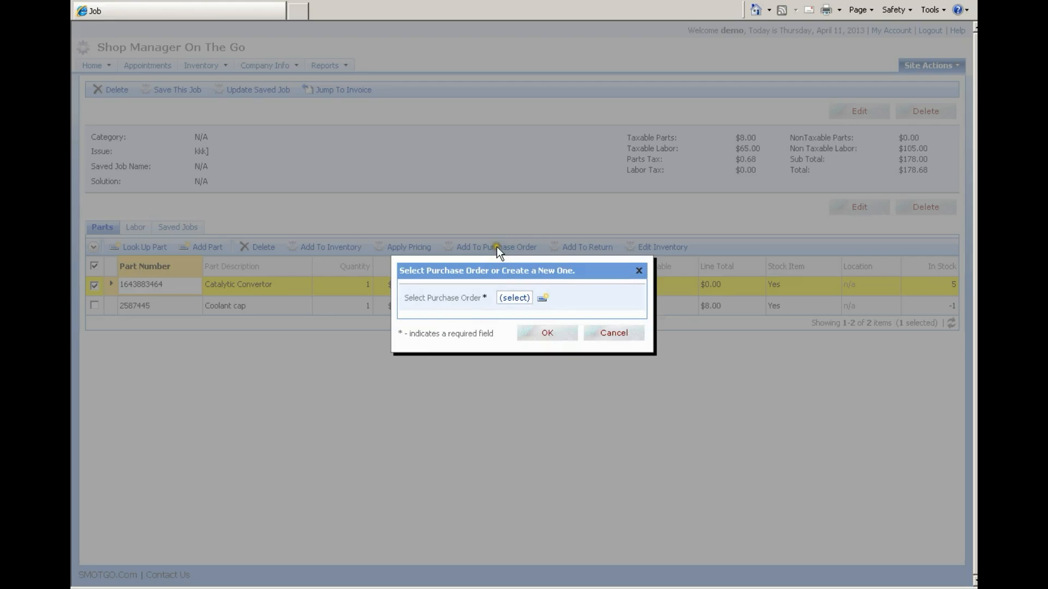
pyautogui.click(516, 298)
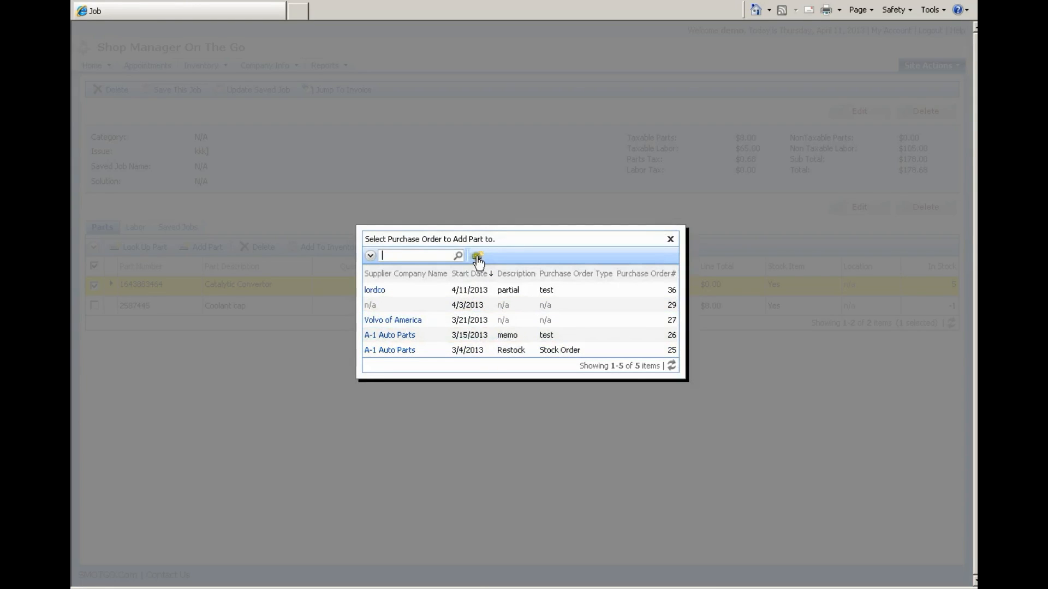
pyautogui.click(477, 261)
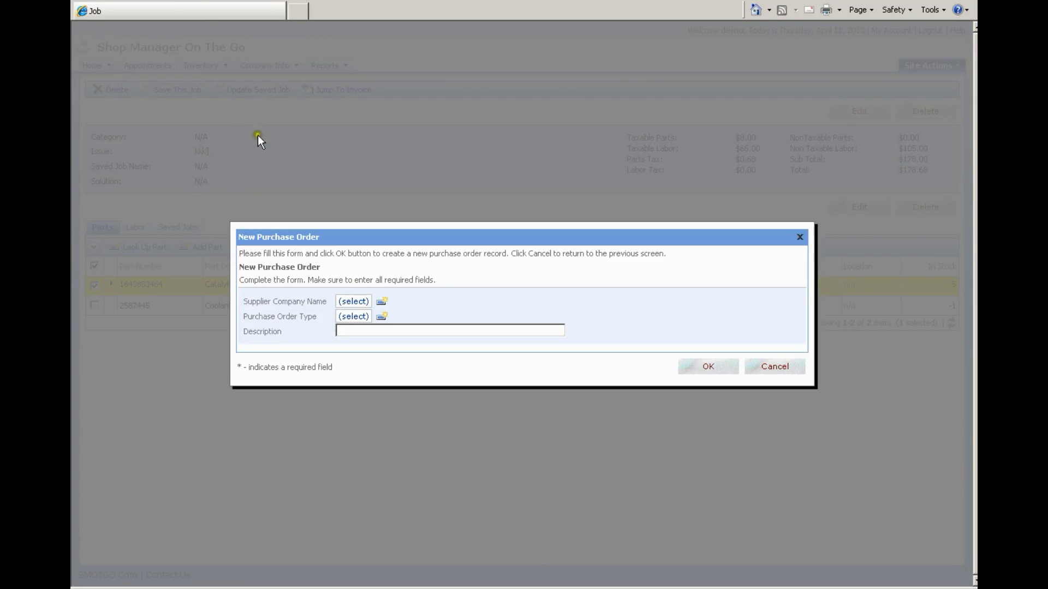
pyautogui.click(348, 302)
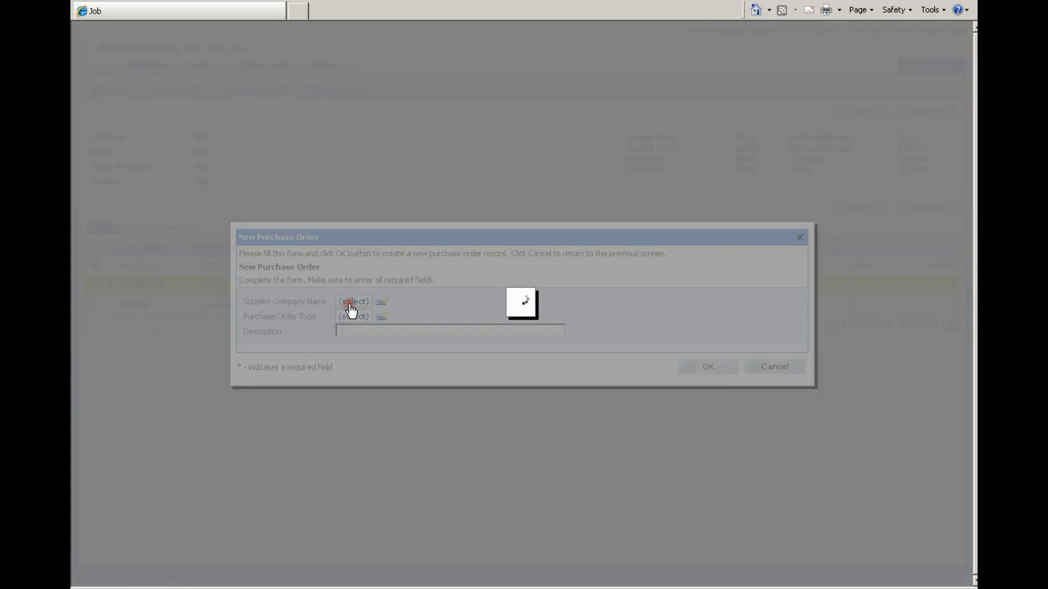
pyautogui.click(485, 300)
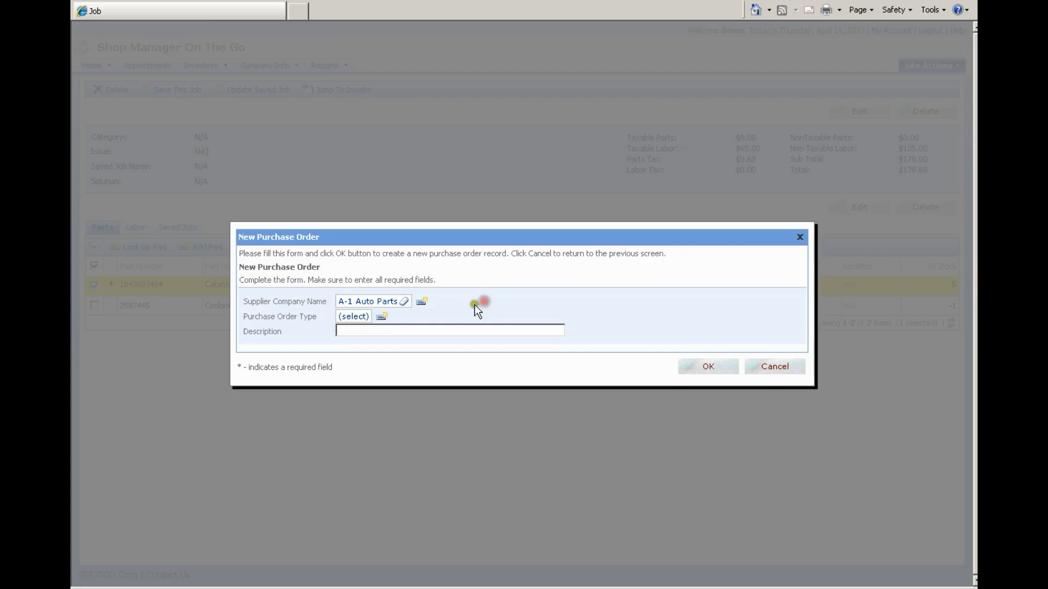
# Set the new order's type to test, enter a description naming the customer's car, and add the Catalytic Convertor to it.
pyautogui.click(353, 317)
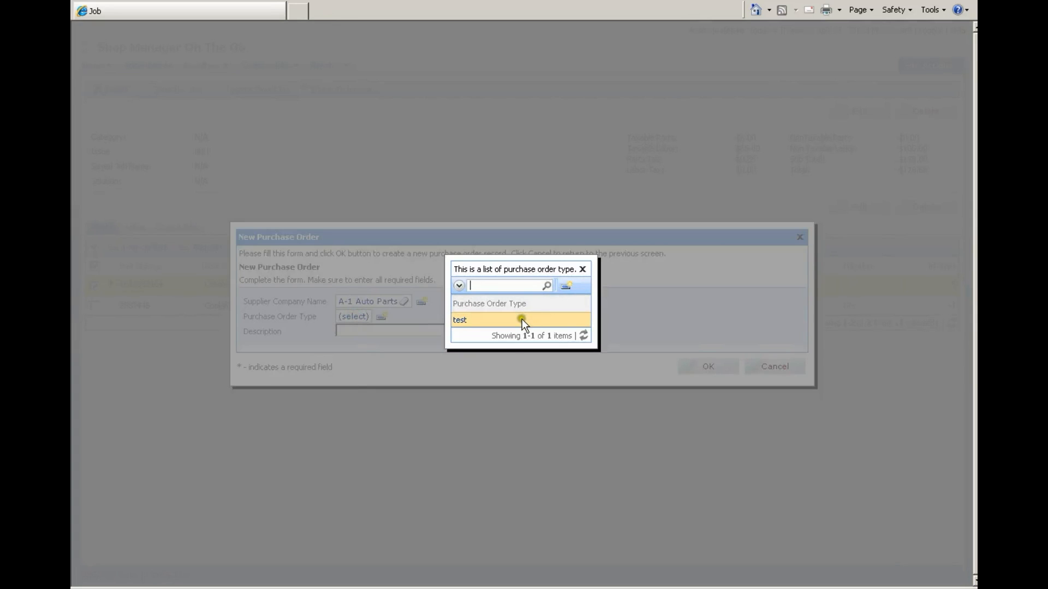
pyautogui.click(521, 320)
pyautogui.click(438, 331)
pyautogui.write('foe ')
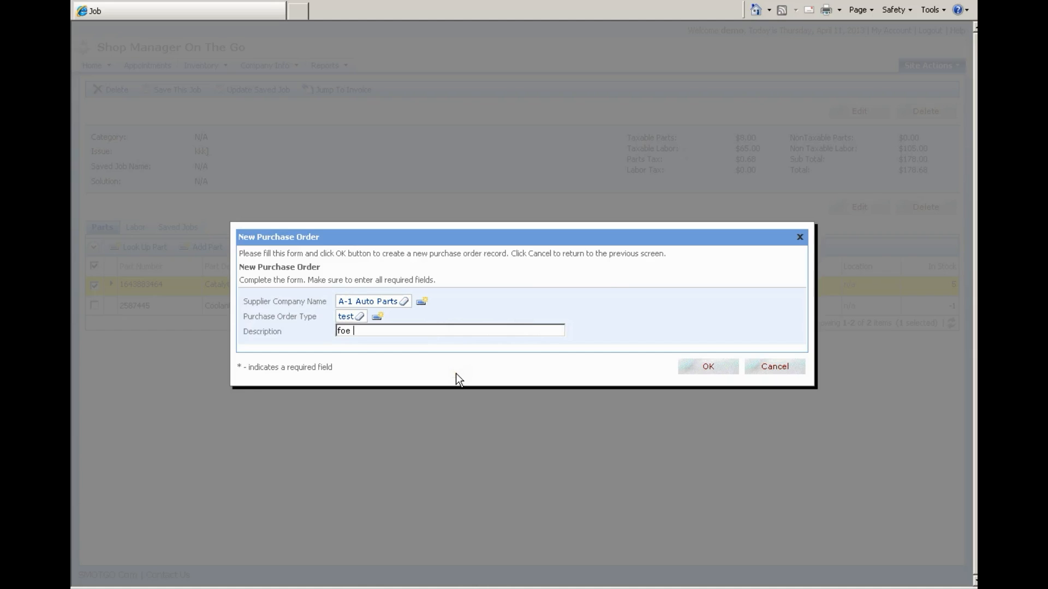
pyautogui.write('joes')
pyautogui.press('BackSpace')
pyautogui.write("'s car")
pyautogui.click(721, 371)
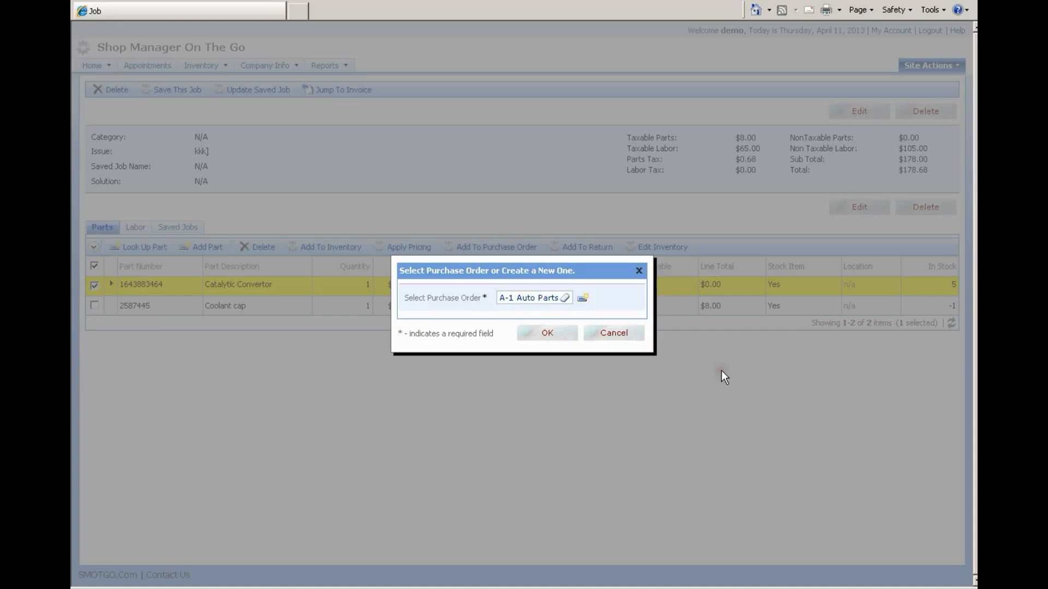
pyautogui.click(546, 334)
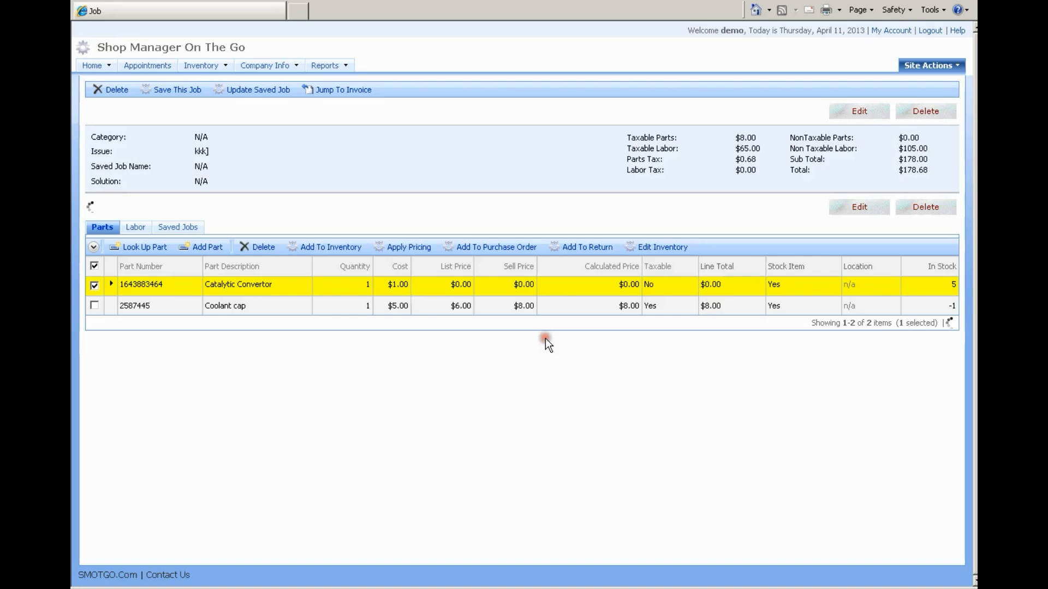
# Add the job's Coolant cap to the A-1 Auto Parts purchase order dated 4/11/2013.
pyautogui.click(91, 306)
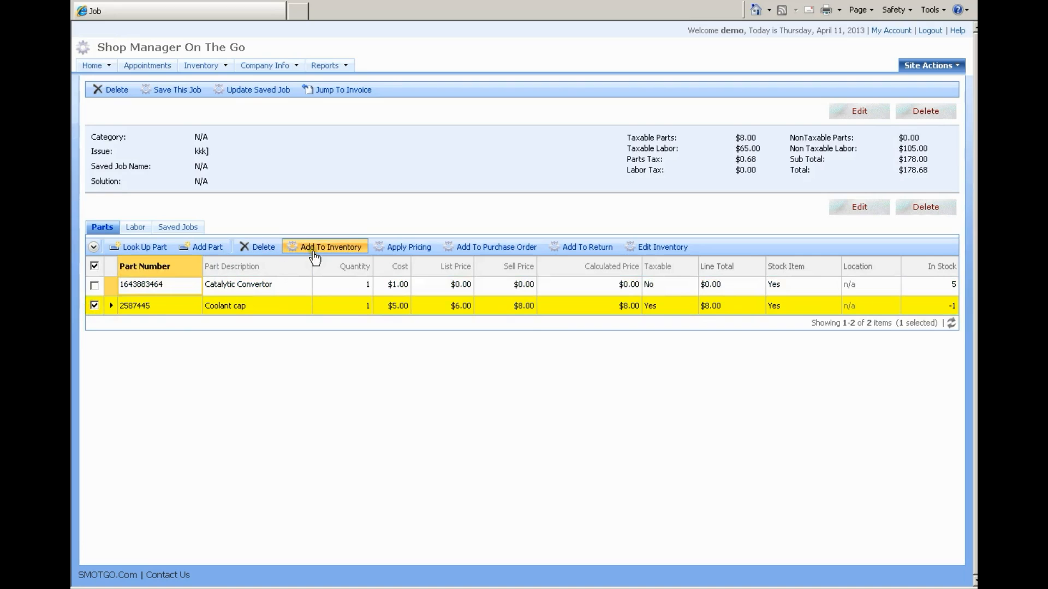
pyautogui.click(485, 248)
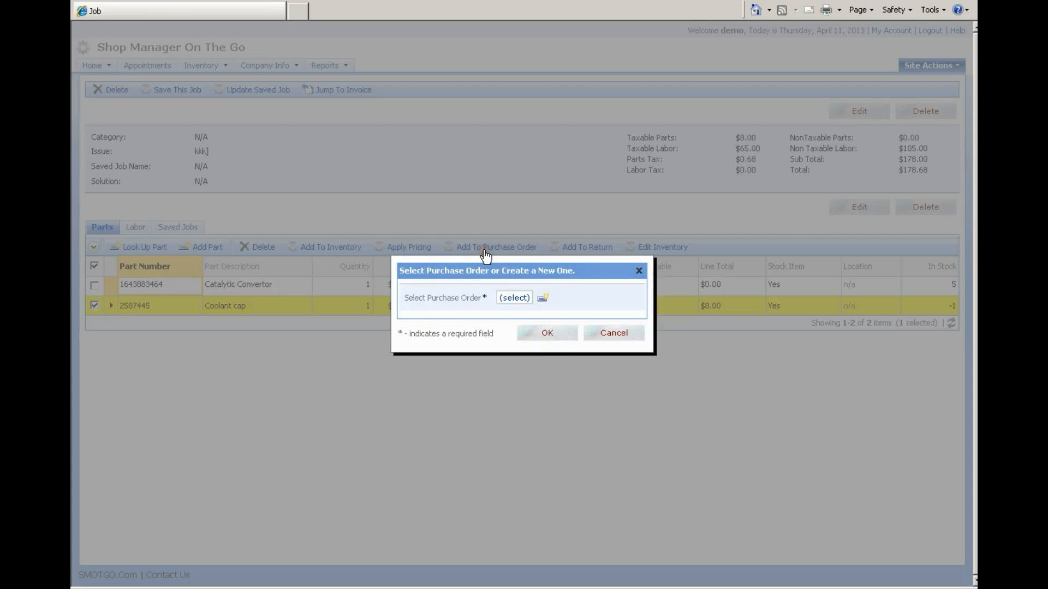
pyautogui.click(511, 299)
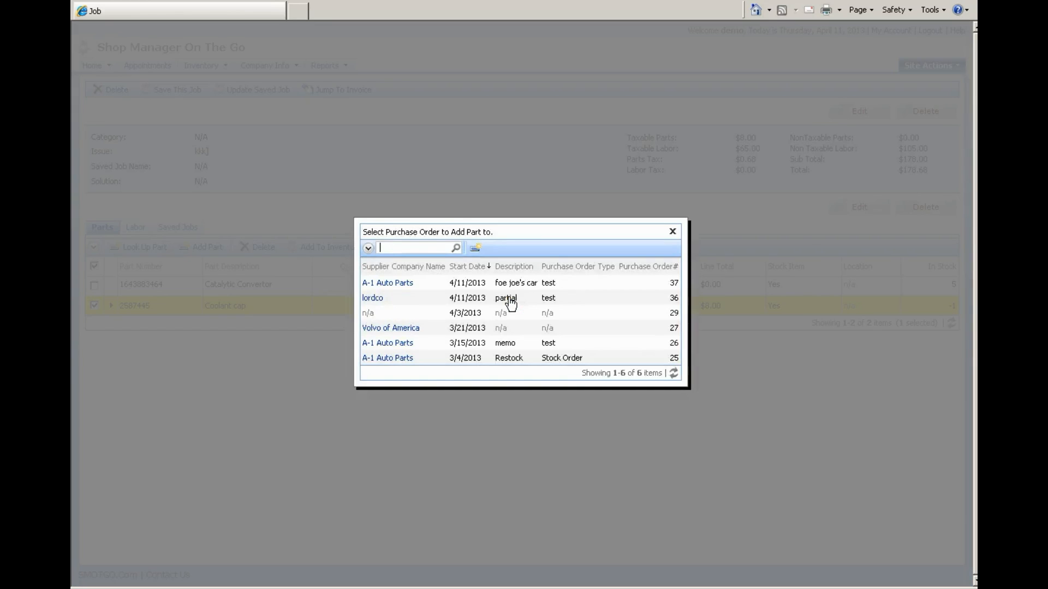
pyautogui.click(534, 285)
pyautogui.click(549, 332)
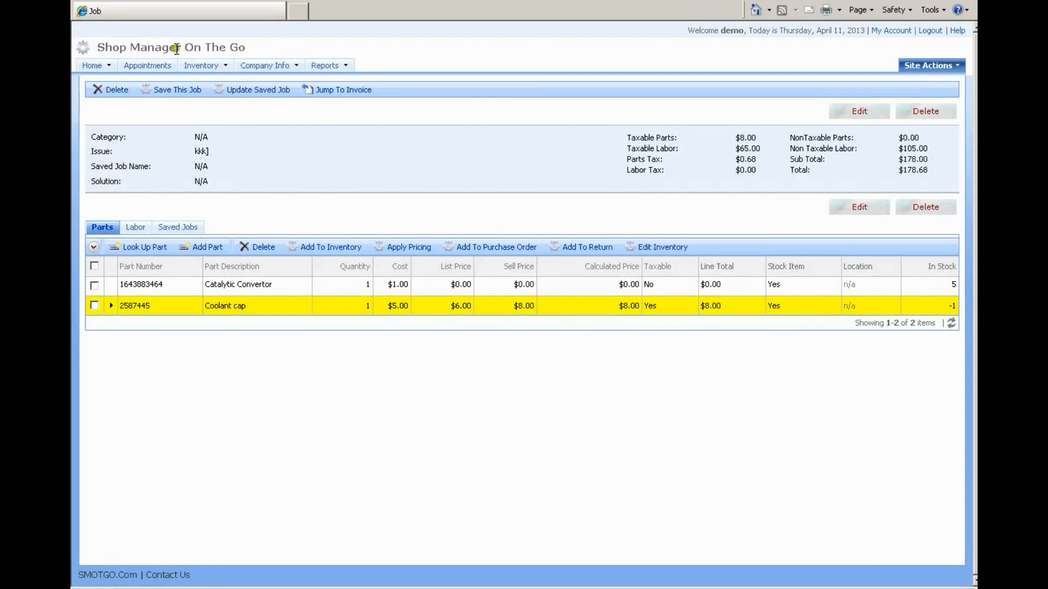
# Open the purchase orders list and examine the items on the two 4/11/2013 orders and the 4/3/2013 order.
pyautogui.click(223, 66)
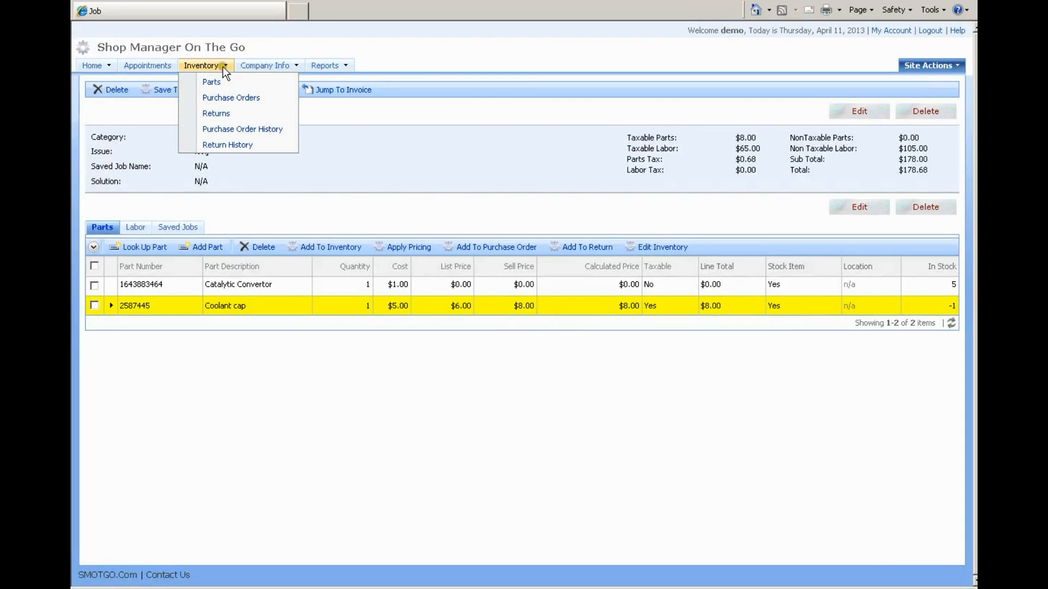
pyautogui.click(226, 98)
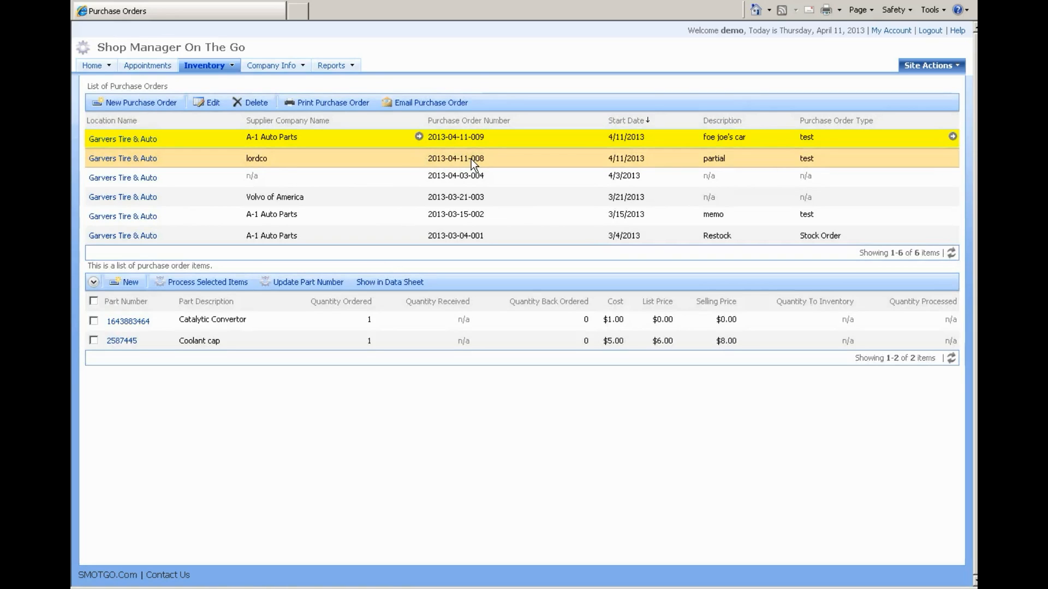
pyautogui.click(587, 138)
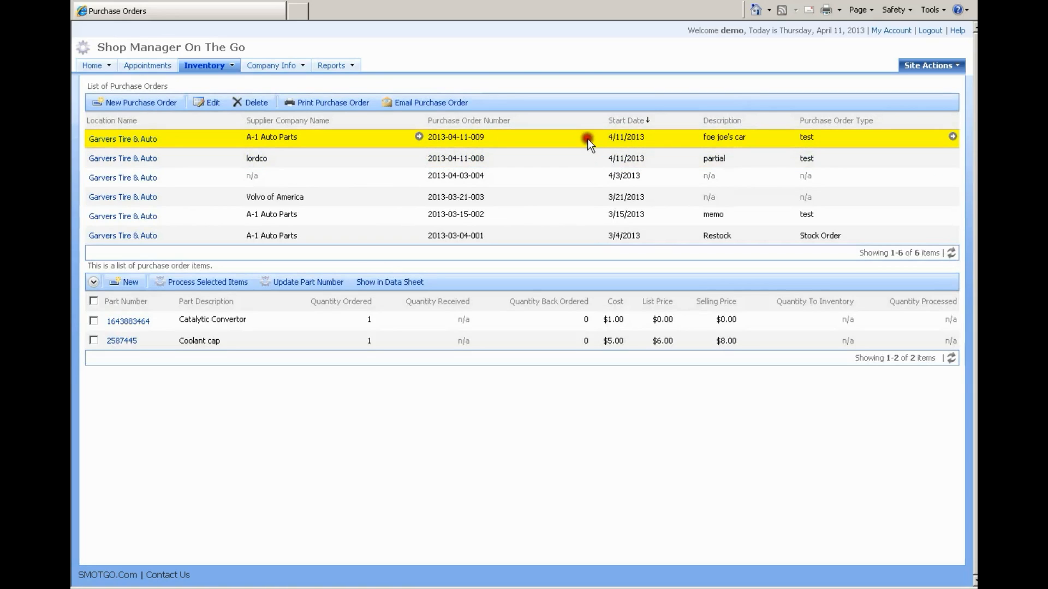
pyautogui.click(564, 160)
pyautogui.click(564, 159)
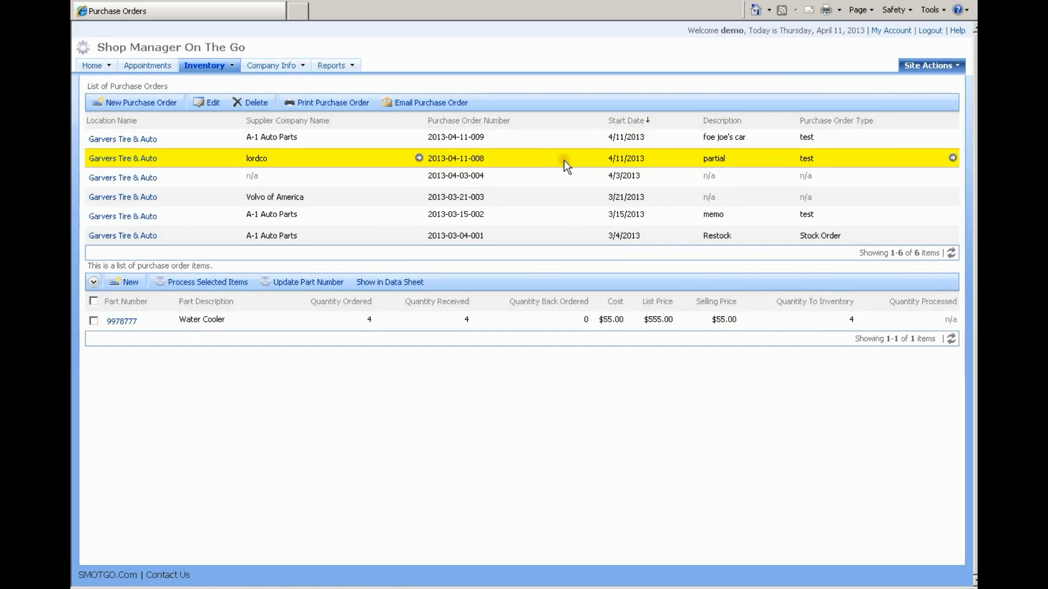
pyautogui.click(556, 176)
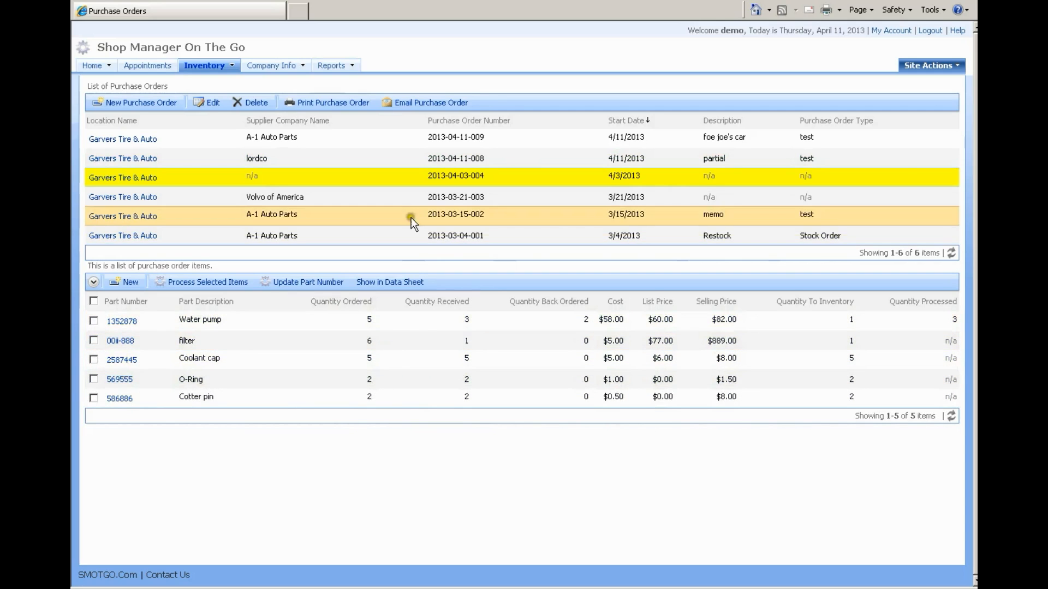
# Show the 4/3/2013 purchase order's items as a data sheet and open the Water pump's quantity received for editing.
pyautogui.click(395, 288)
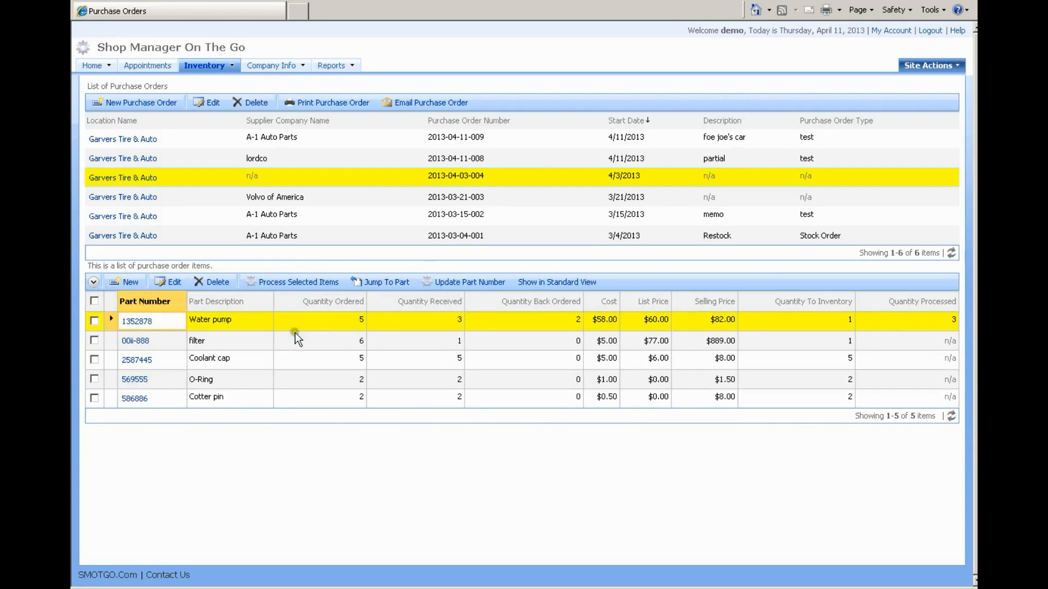
pyautogui.click(359, 323)
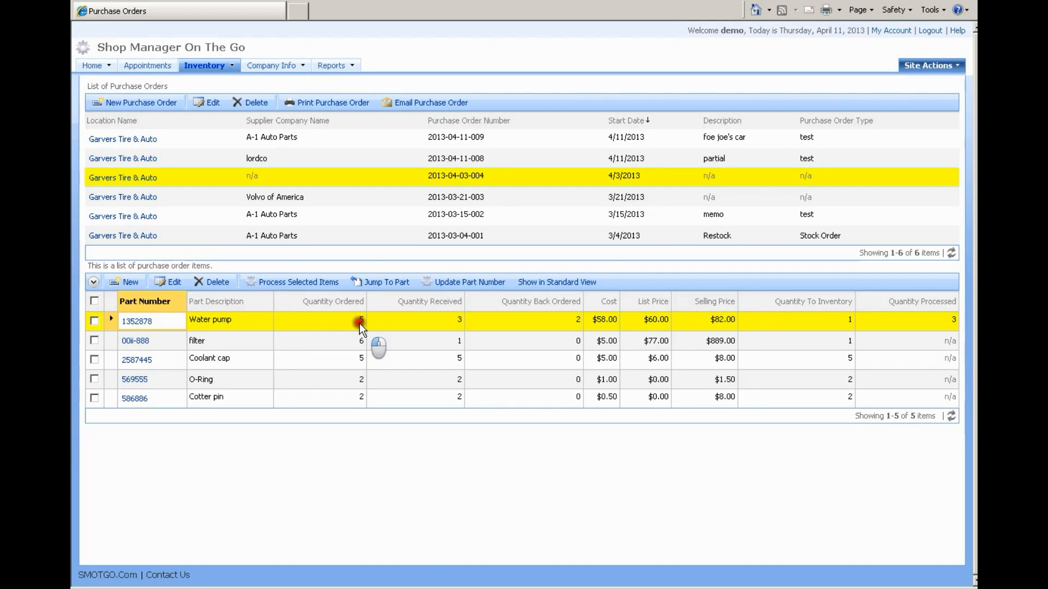
pyautogui.click(448, 323)
pyautogui.click(450, 323)
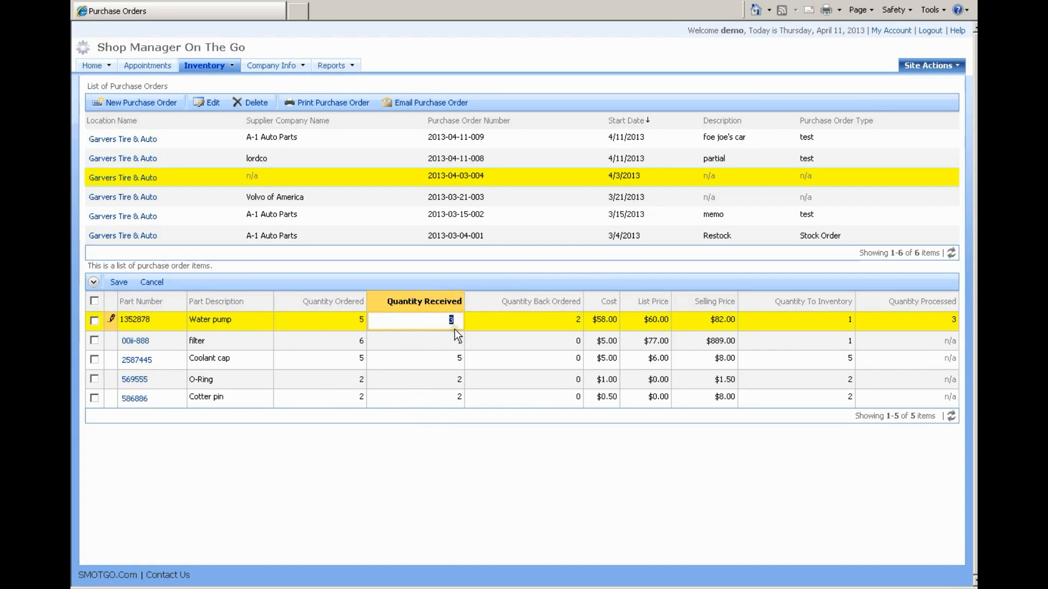
# Delete the Water pump and filter items from the 4/3/2013 purchase order.
pyautogui.click(95, 320)
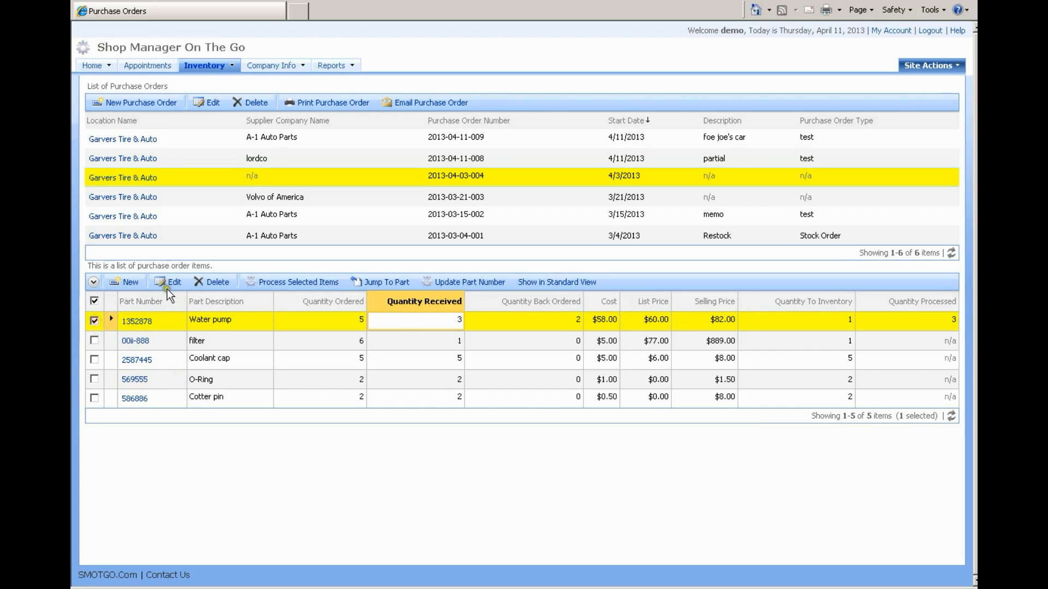
pyautogui.click(95, 340)
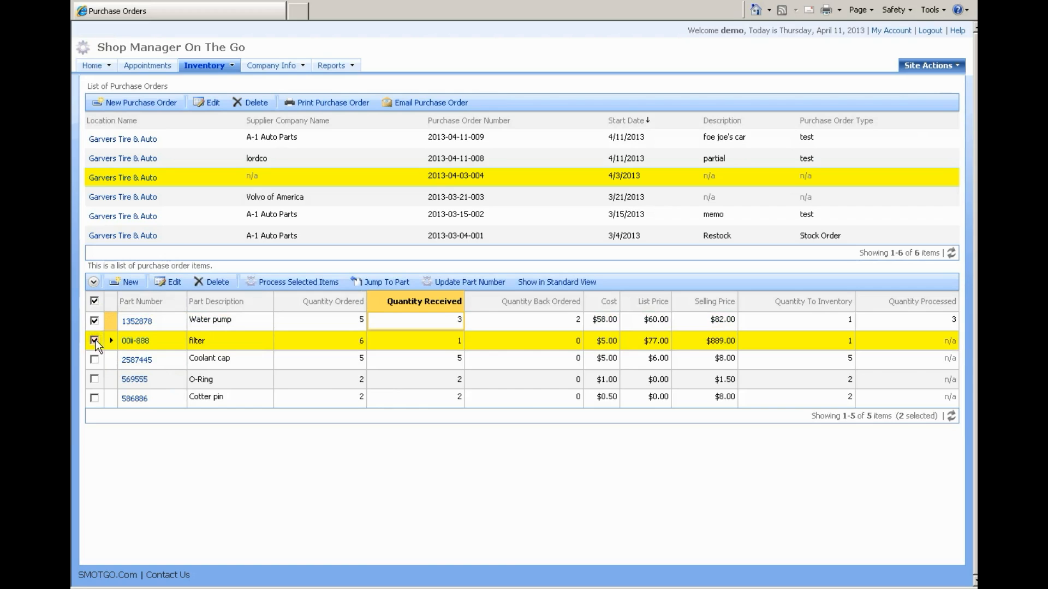
pyautogui.click(213, 287)
pyautogui.click(515, 310)
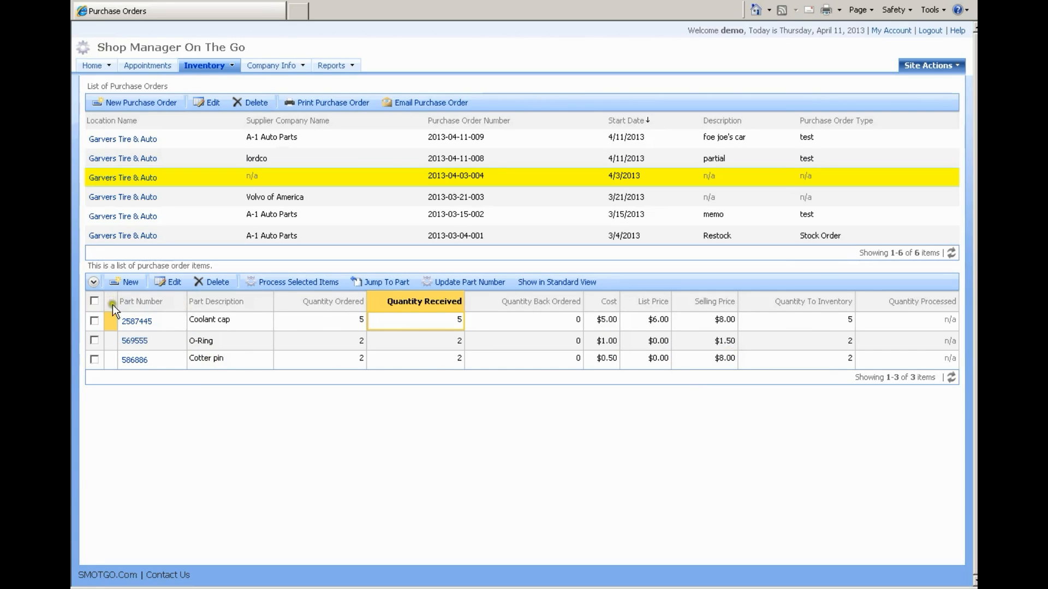
# Process all remaining items of the 4/3/2013 purchase order, entering the vendor's invoice number.
pyautogui.click(93, 301)
pyautogui.click(286, 282)
pyautogui.click(344, 293)
pyautogui.write('65765756567')
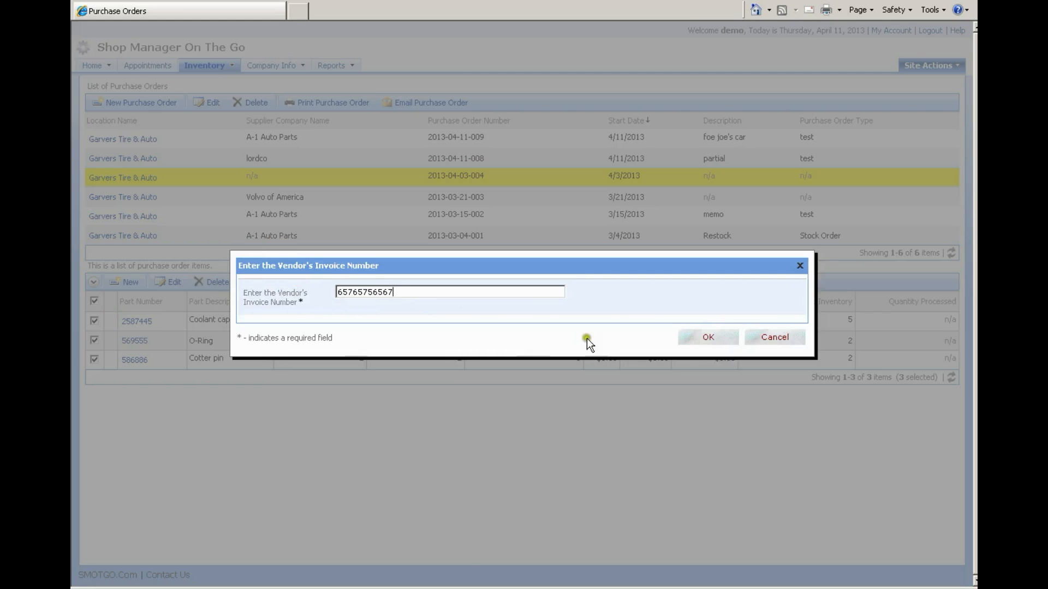
pyautogui.click(700, 335)
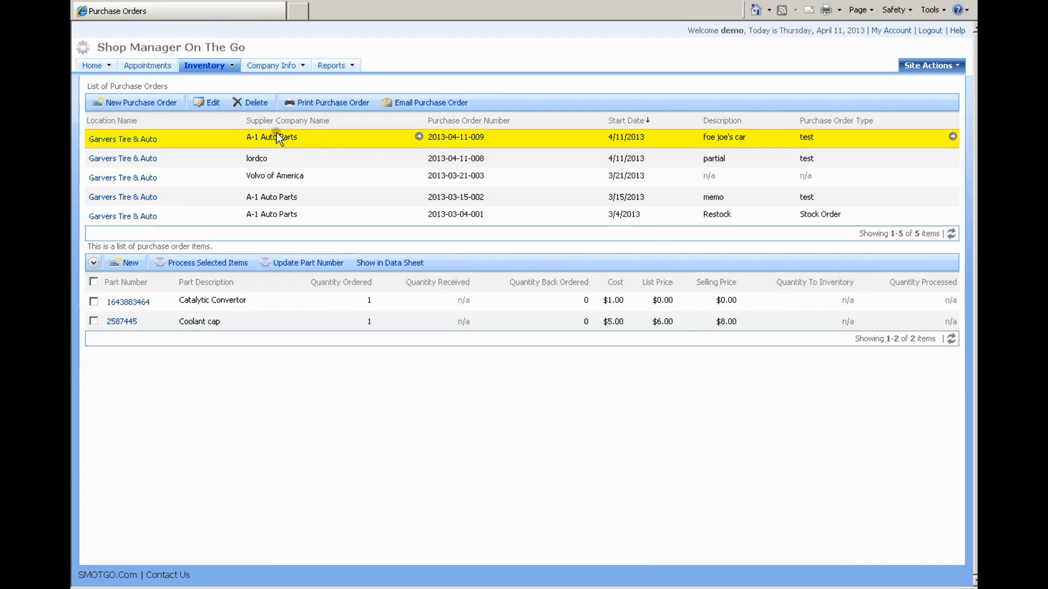
# Open the purchase order history and examine the processed items of the 4/3/2013 order.
pyautogui.moveTo(230, 67)
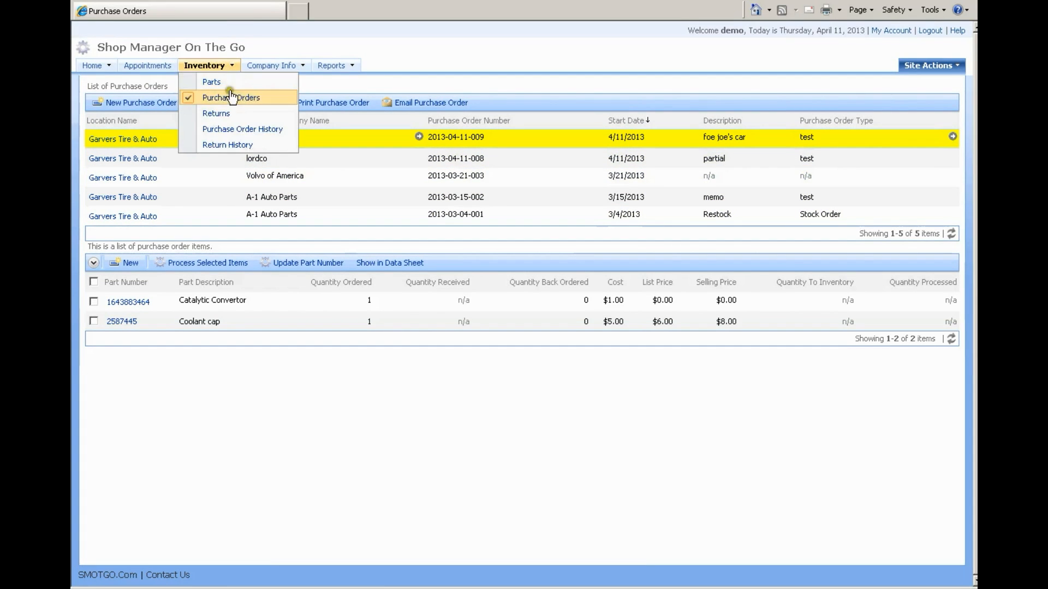
pyautogui.click(237, 131)
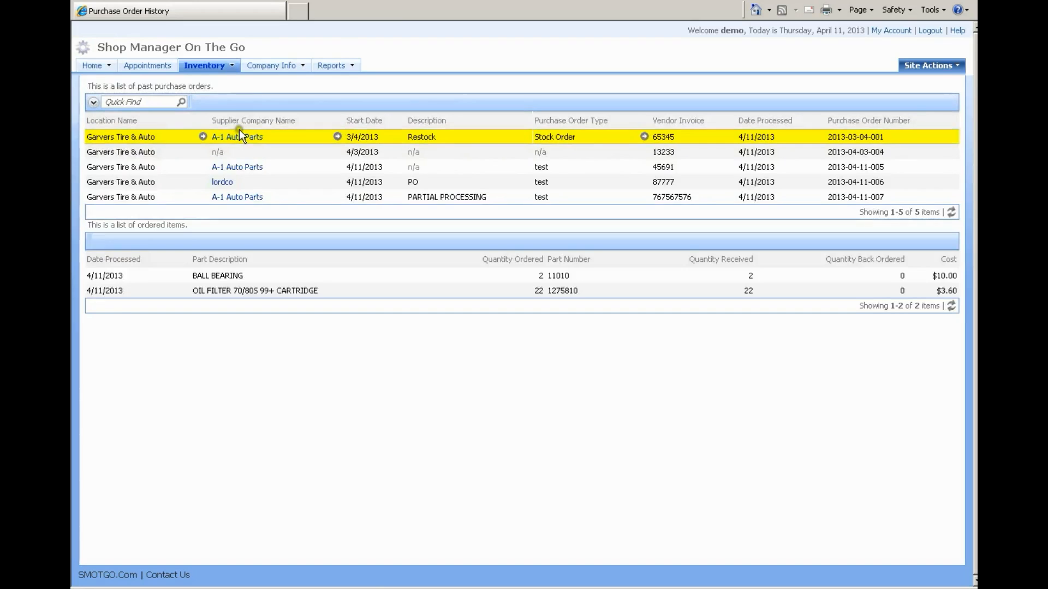
pyautogui.click(384, 152)
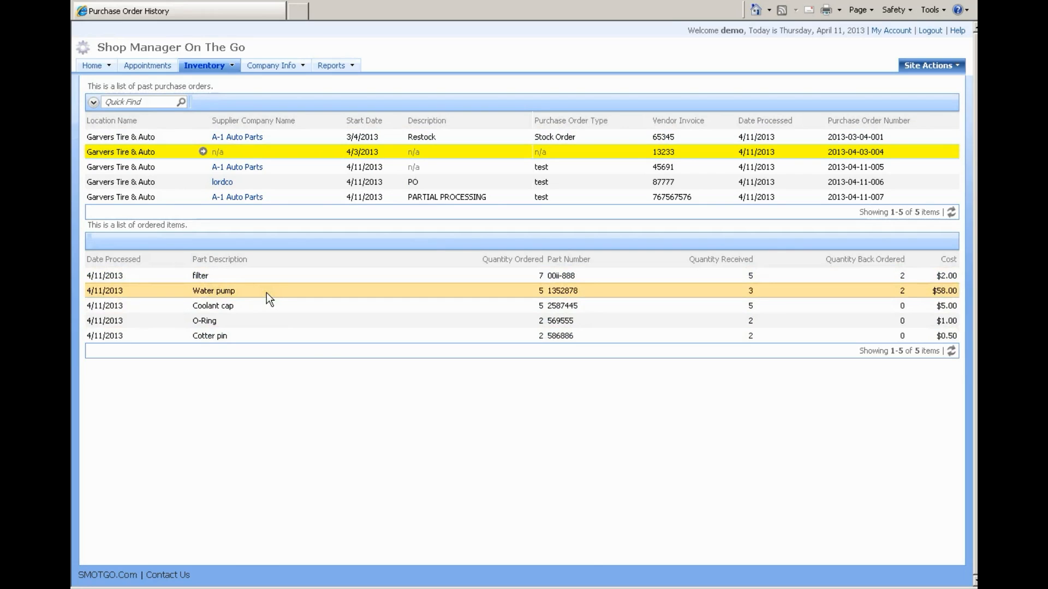
pyautogui.click(267, 316)
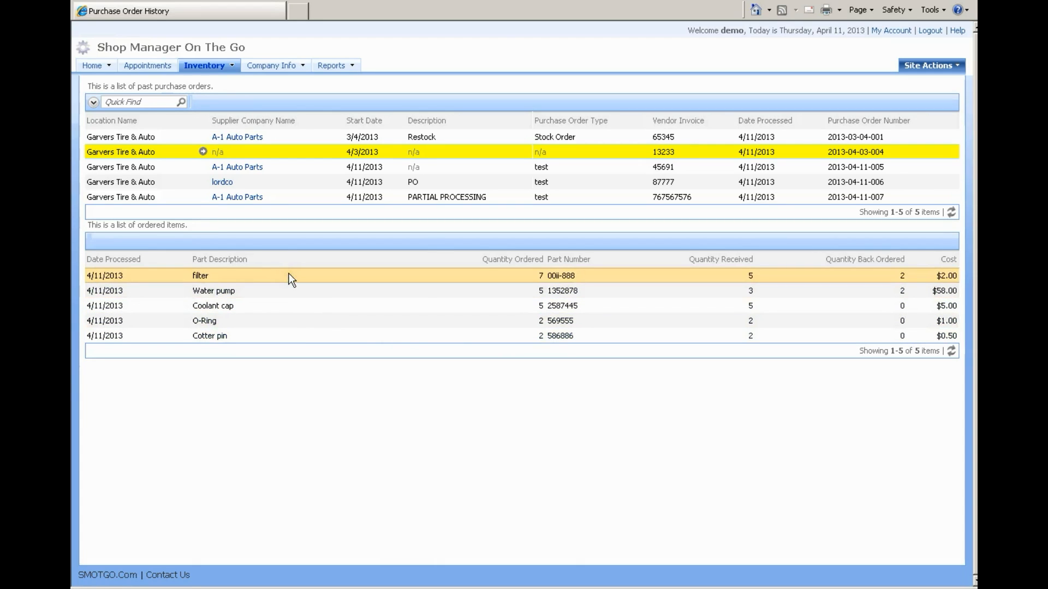
# Return to the purchase orders list and show the lordco order's items as a data sheet.
pyautogui.moveTo(221, 68)
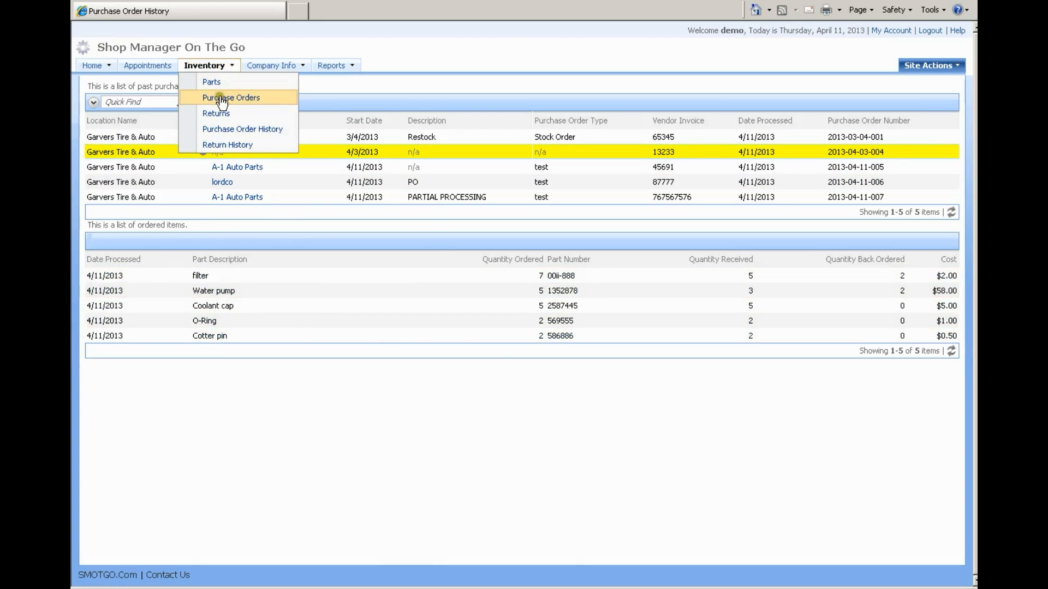
pyautogui.click(221, 98)
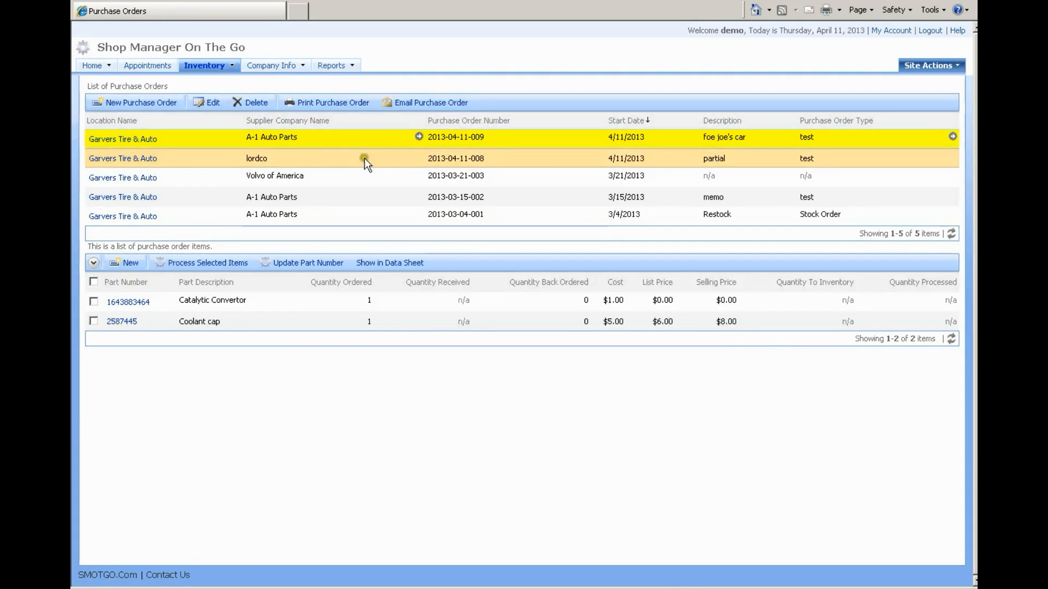
pyautogui.click(499, 160)
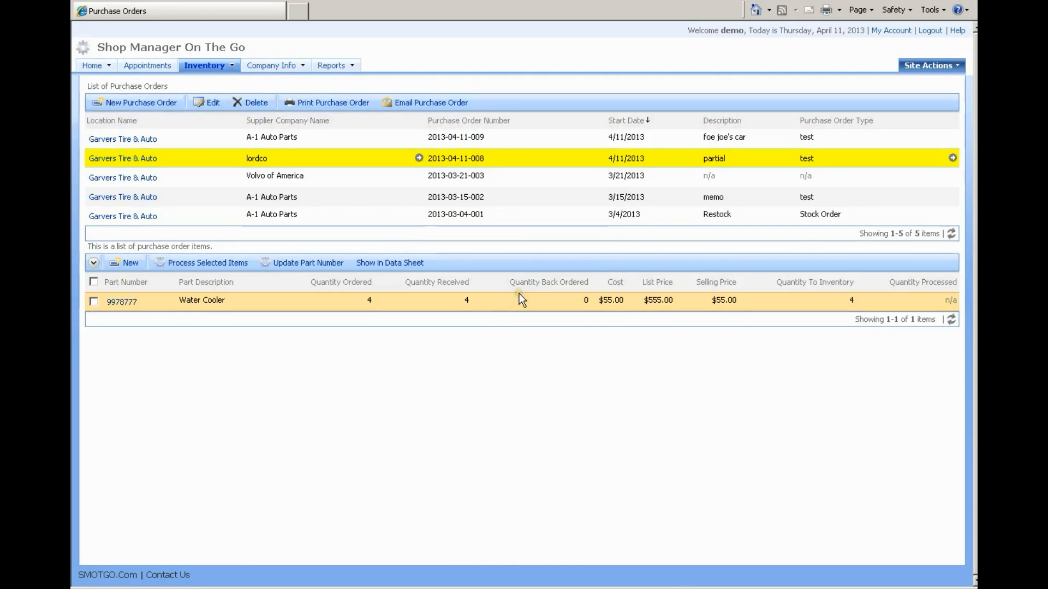
pyautogui.click(389, 267)
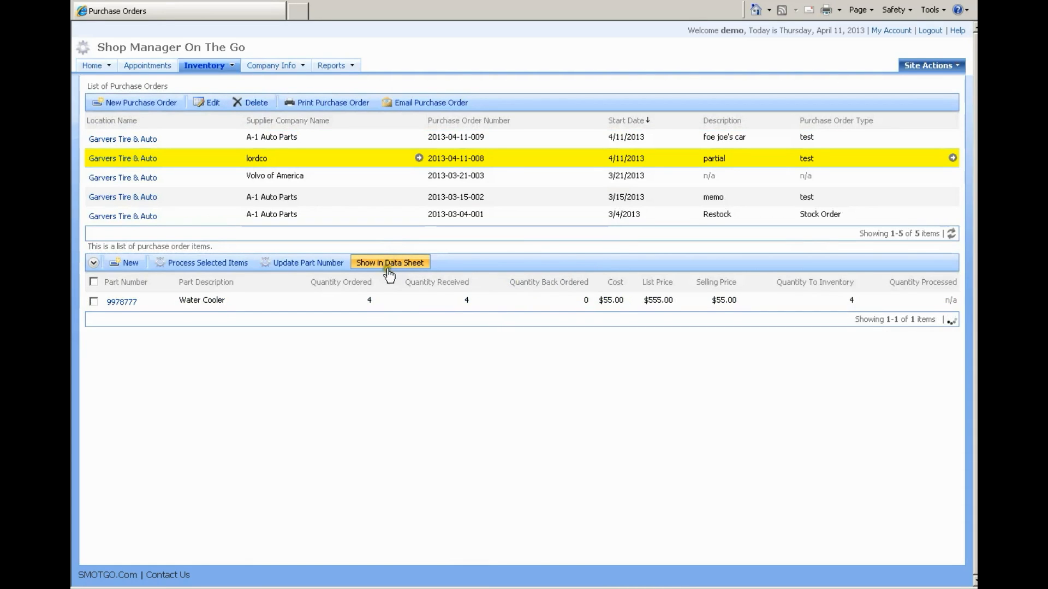
# Set the Water Cooler's quantity received to 2 and its quantity to inventory to 2.
pyautogui.click(455, 300)
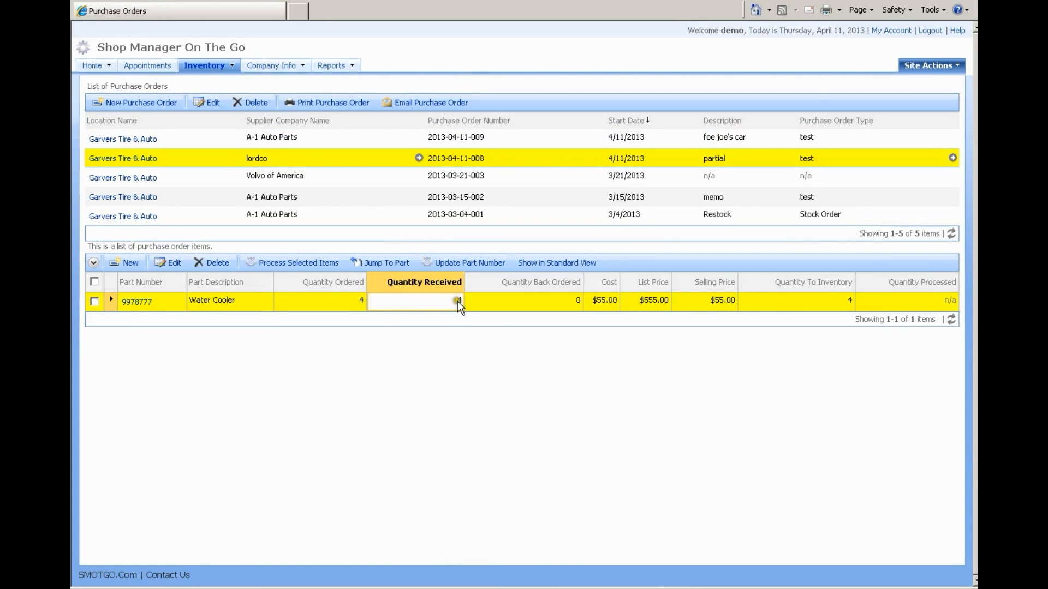
pyautogui.write('2')
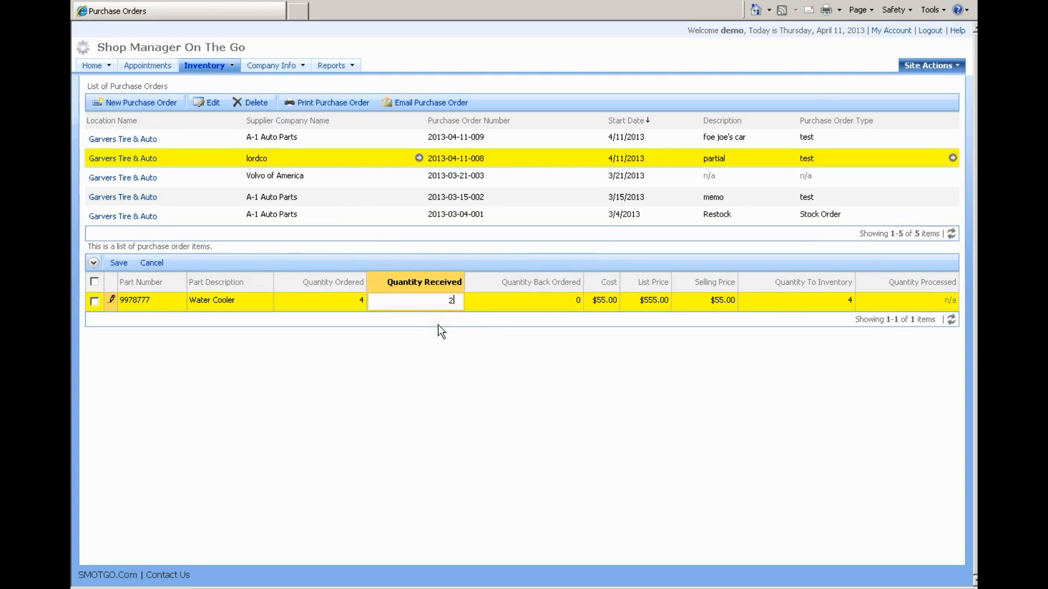
pyautogui.press('Tab')
pyautogui.press('Tab')
pyautogui.press('Tab')
pyautogui.press('Tab')
pyautogui.press('Tab')
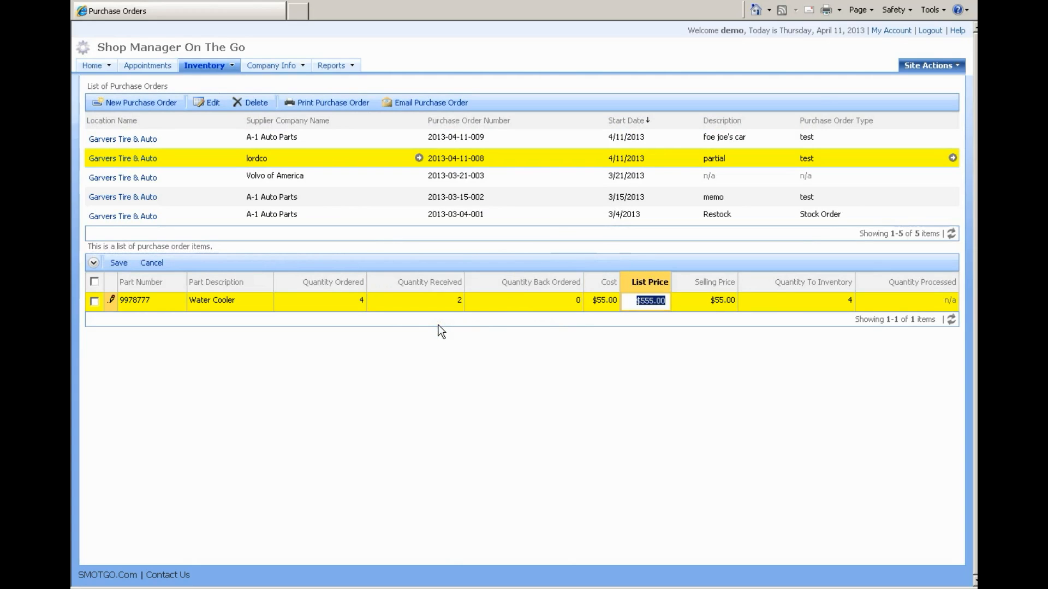
pyautogui.write('2')
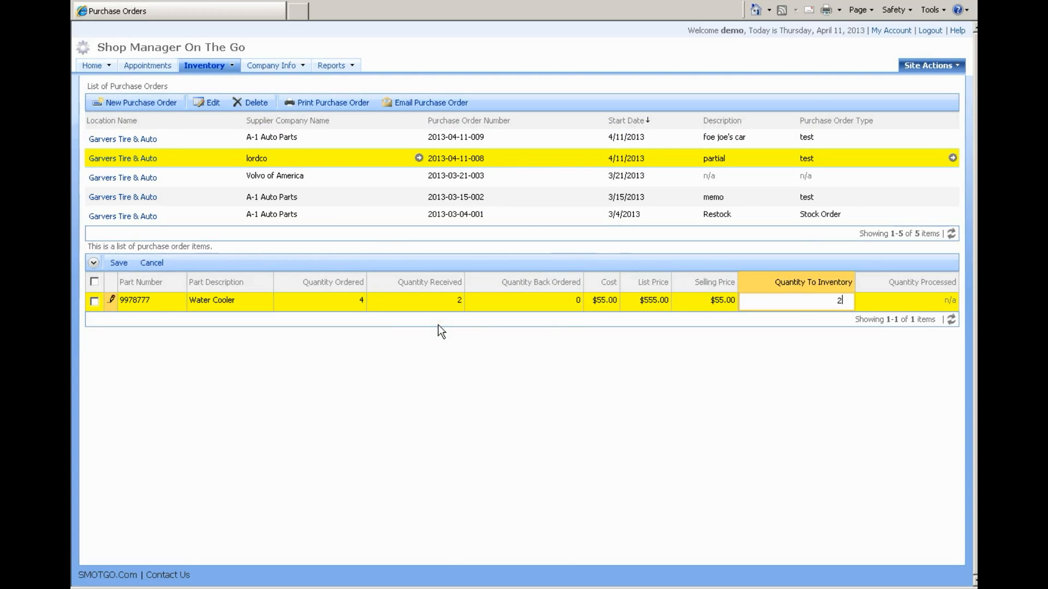
# Set the Water Cooler's cost to $6.00, list price to $8.00 and selling price to $9.00, and save the item.
pyautogui.hotkey('shift', 'Tab')
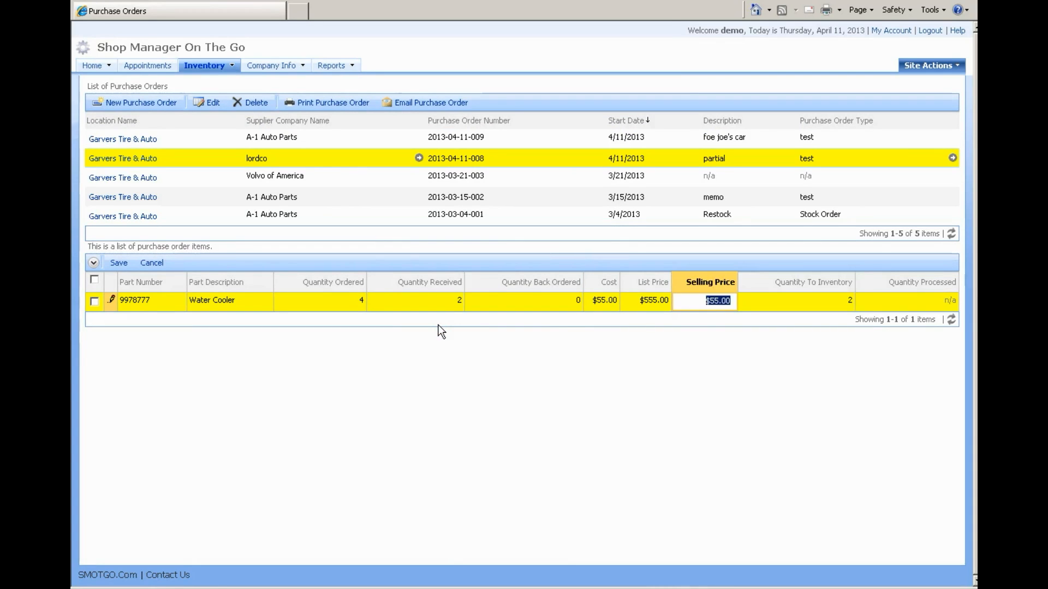
pyautogui.hotkey('shift', 'Tab')
pyautogui.hotkey('shift', 'Tab')
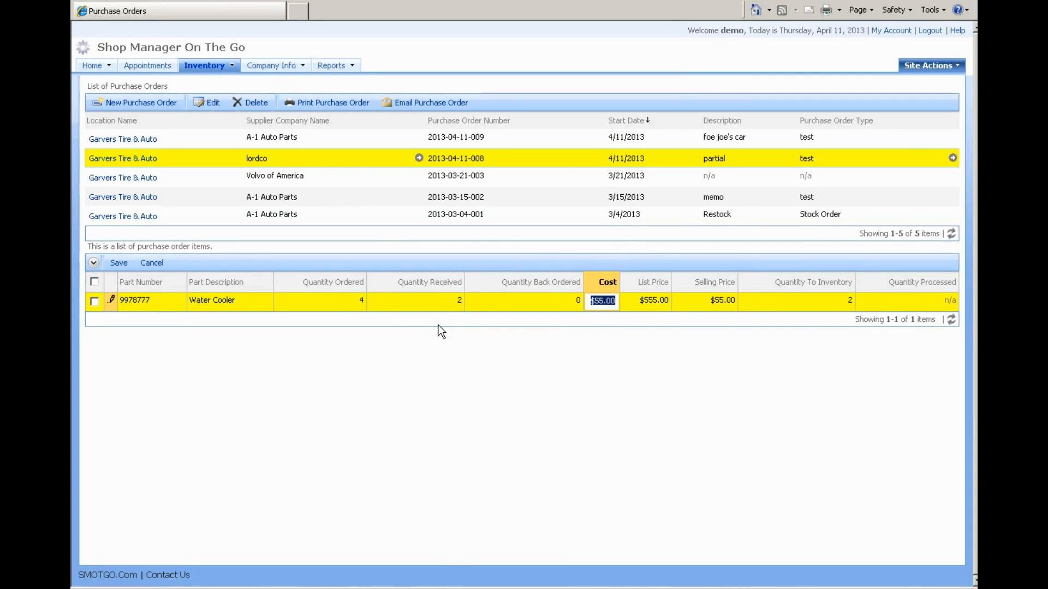
pyautogui.write('6')
pyautogui.press('Tab')
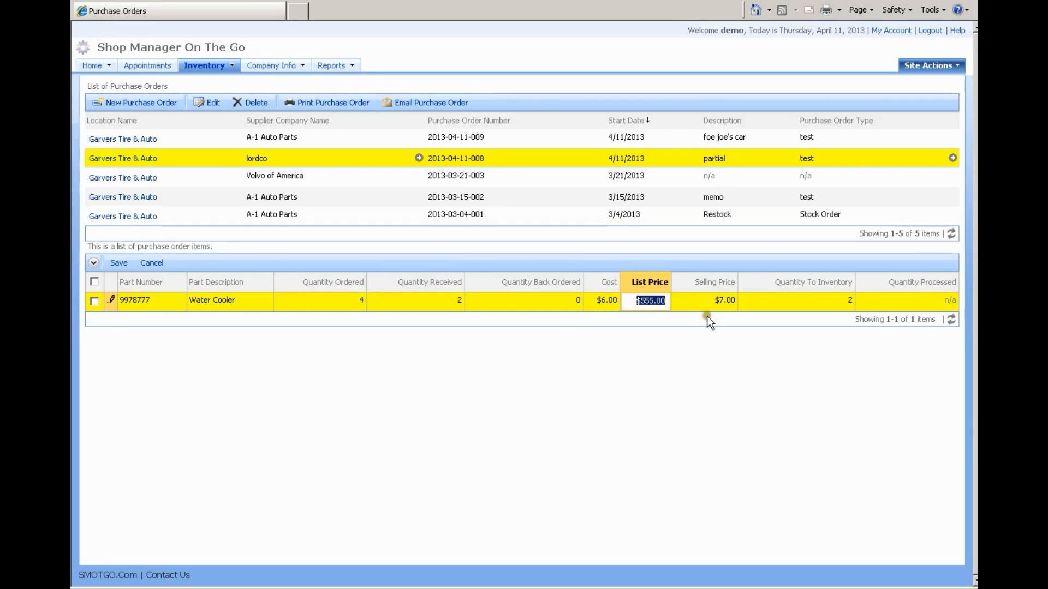
pyautogui.write('8')
pyautogui.press('Tab')
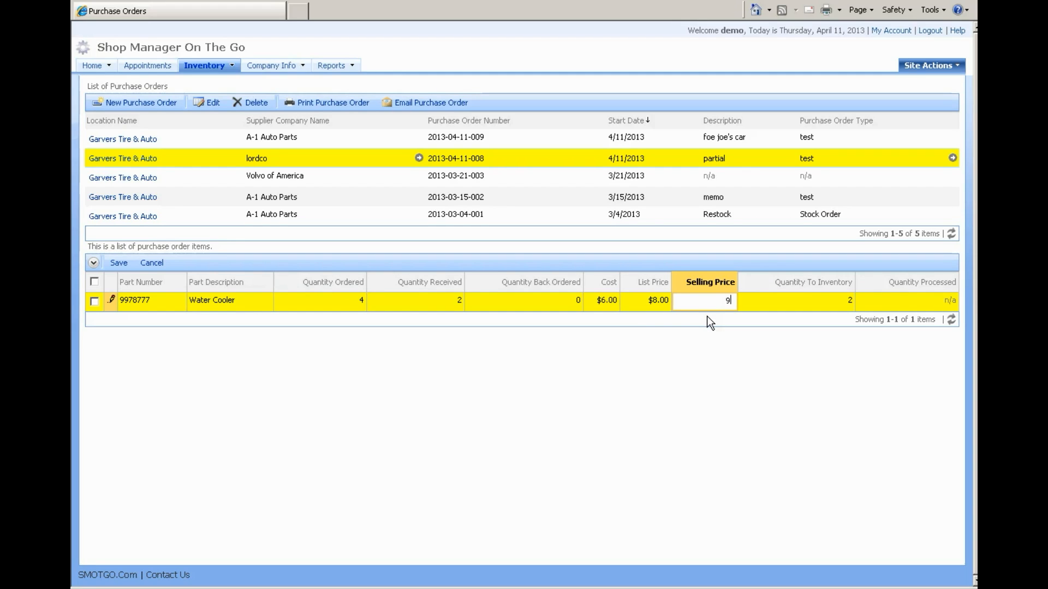
pyautogui.press('Return')
# Process the Water Cooler item of the lordco order, entering the vendor's invoice number.
pyautogui.rightClick(642, 298)
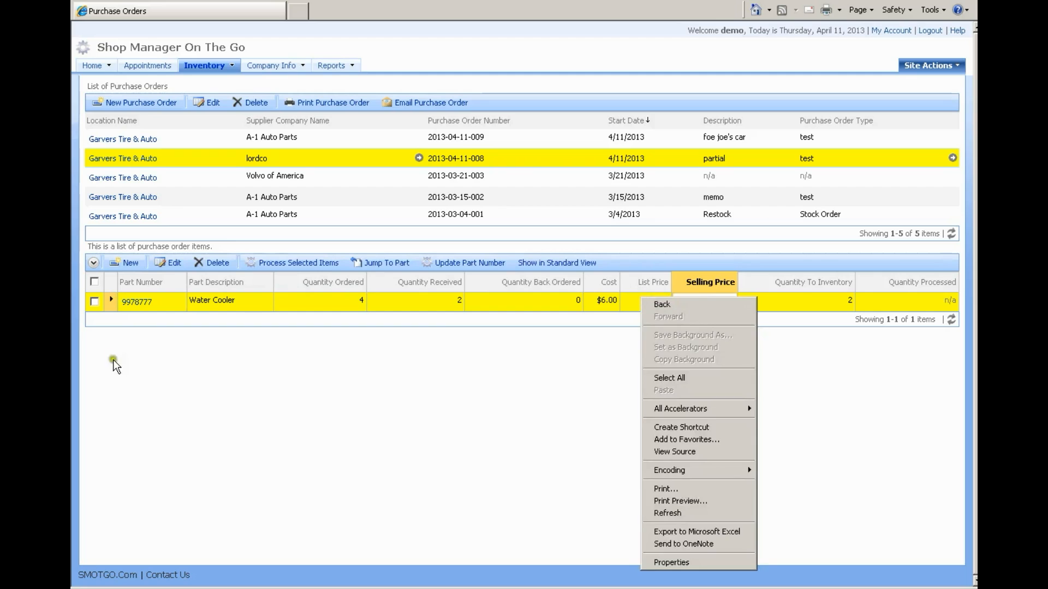
pyautogui.click(97, 303)
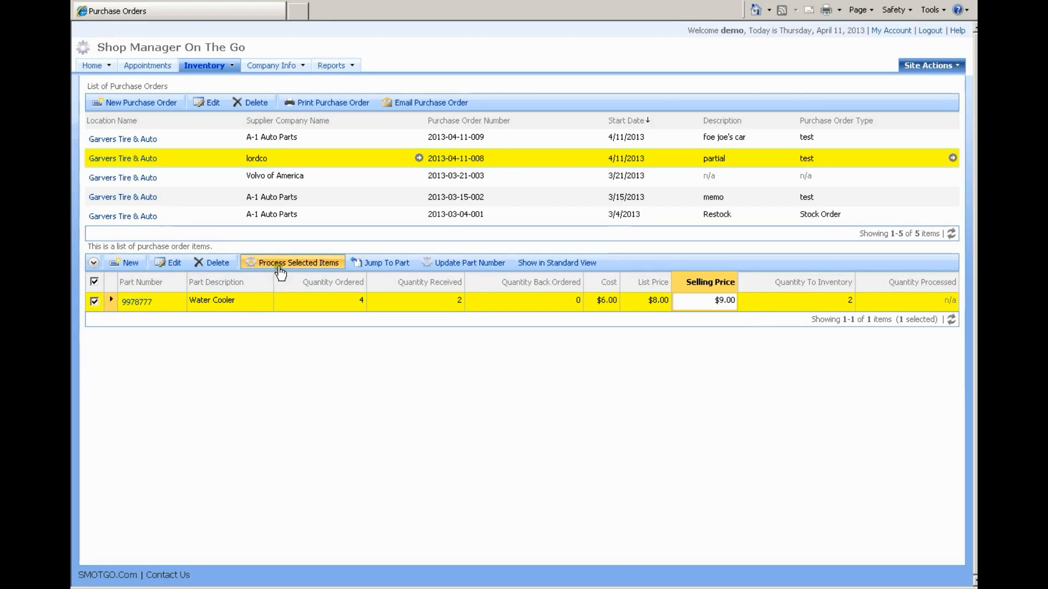
pyautogui.click(280, 264)
pyautogui.write('567576')
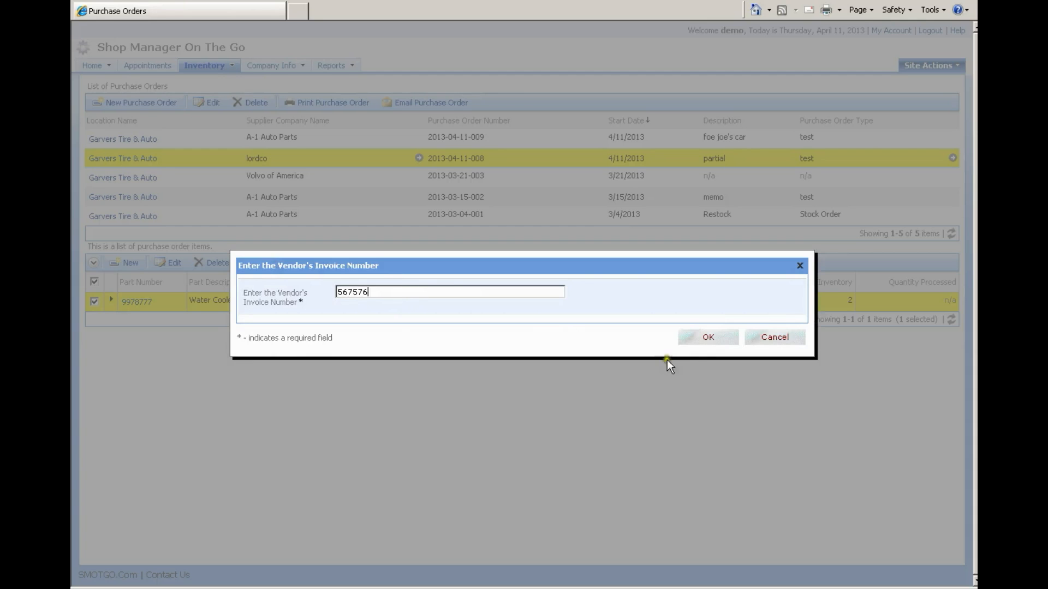
pyautogui.click(704, 337)
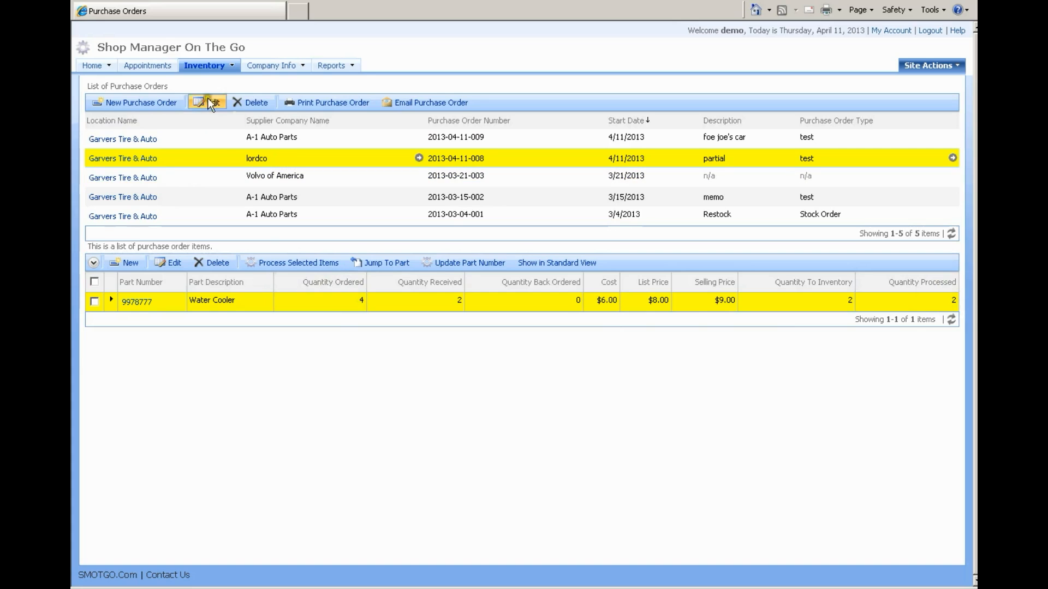
# Open the purchase order history and examine the items of the lordco orders described as PO and partial.
pyautogui.moveTo(205, 66)
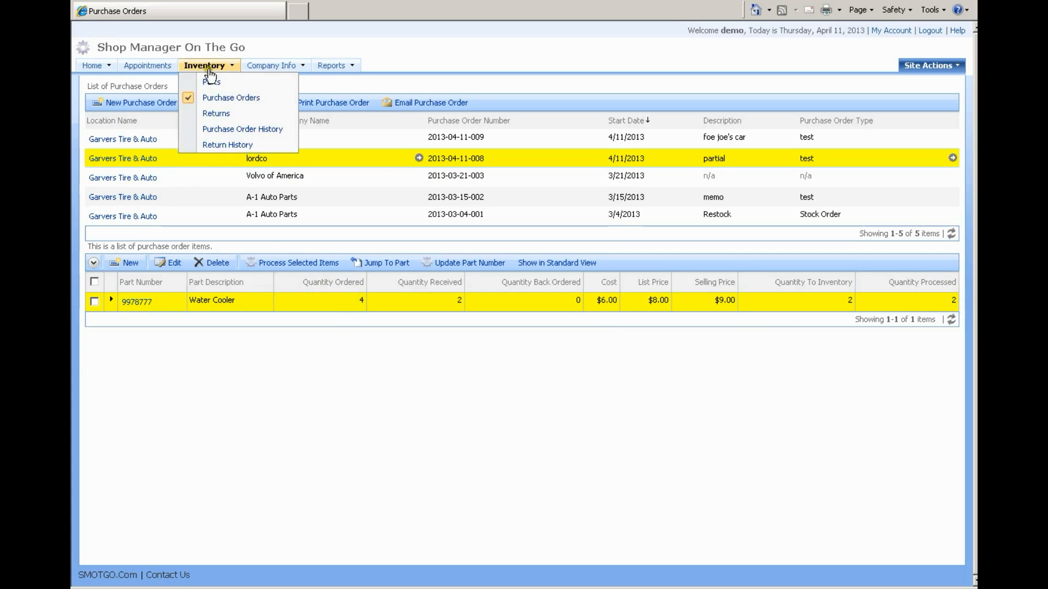
pyautogui.click(227, 129)
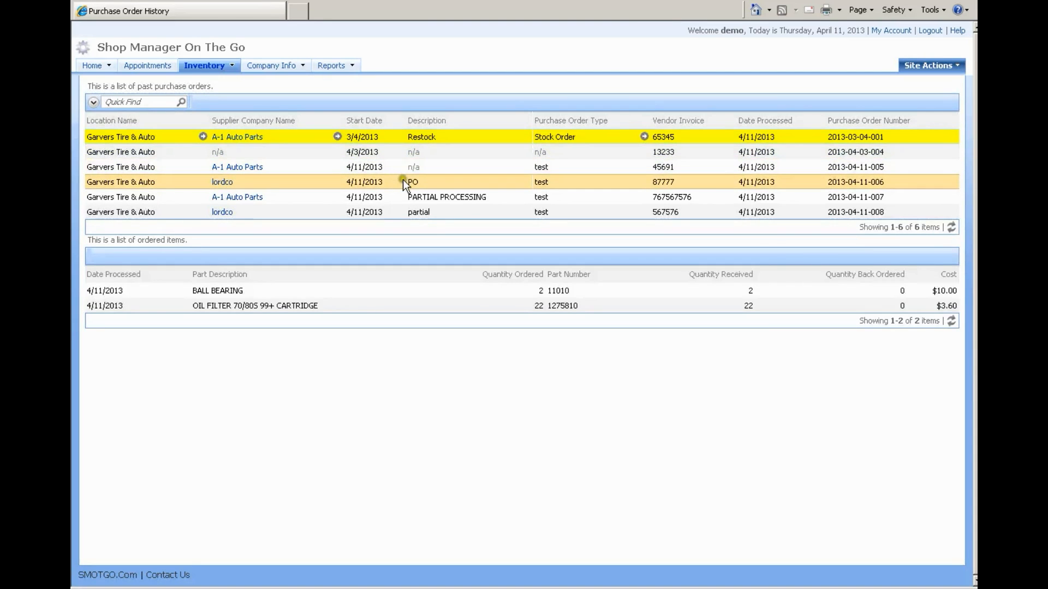
pyautogui.click(409, 183)
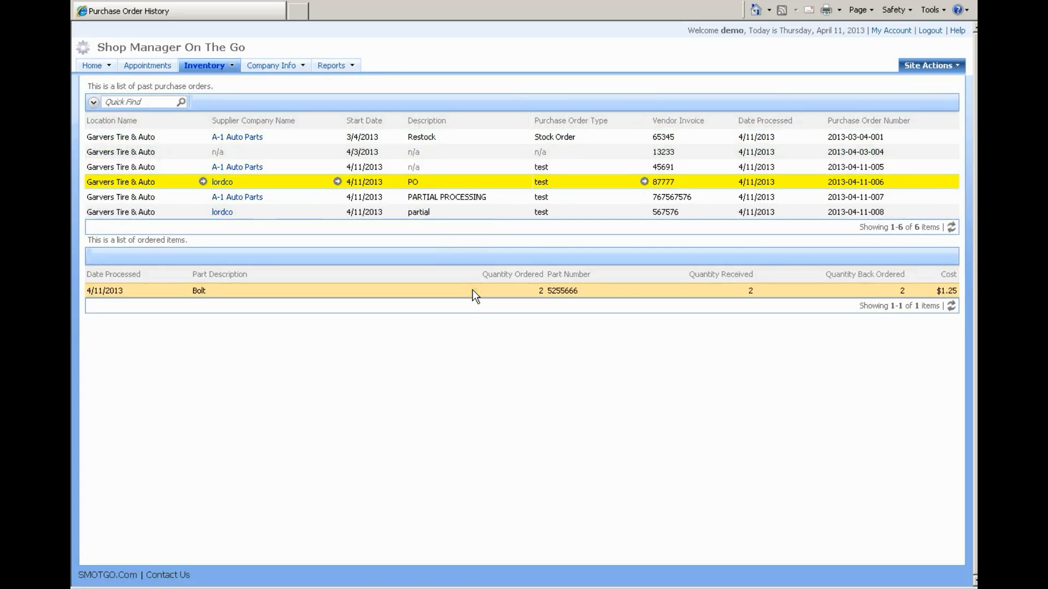
pyautogui.click(451, 214)
pyautogui.click(422, 289)
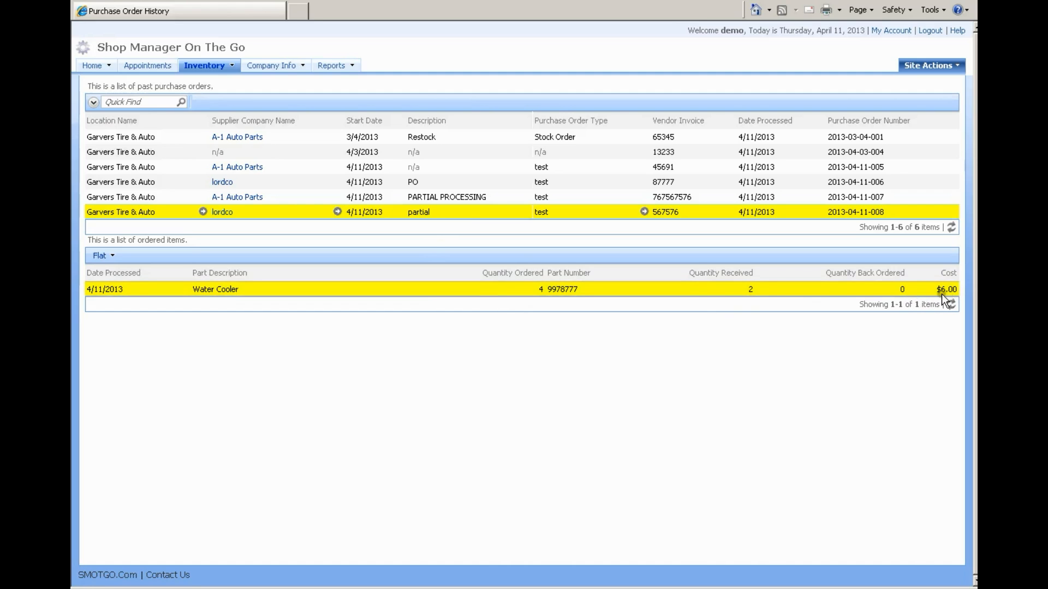
# Reopen the lordco order described as partial in the purchase orders list and display its items as a data sheet.
pyautogui.click(215, 66)
pyautogui.click(215, 99)
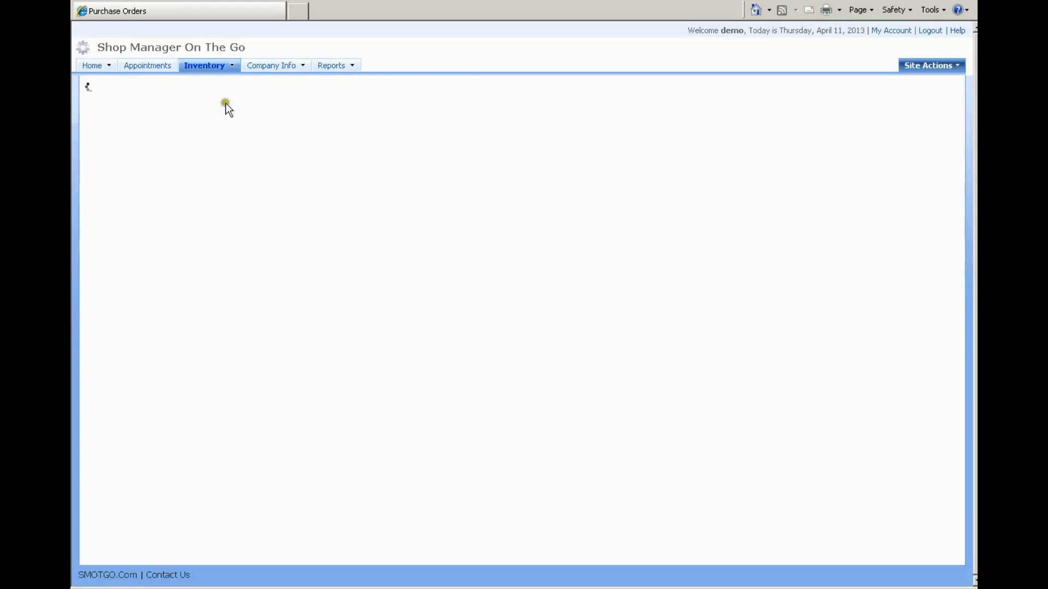
pyautogui.click(368, 160)
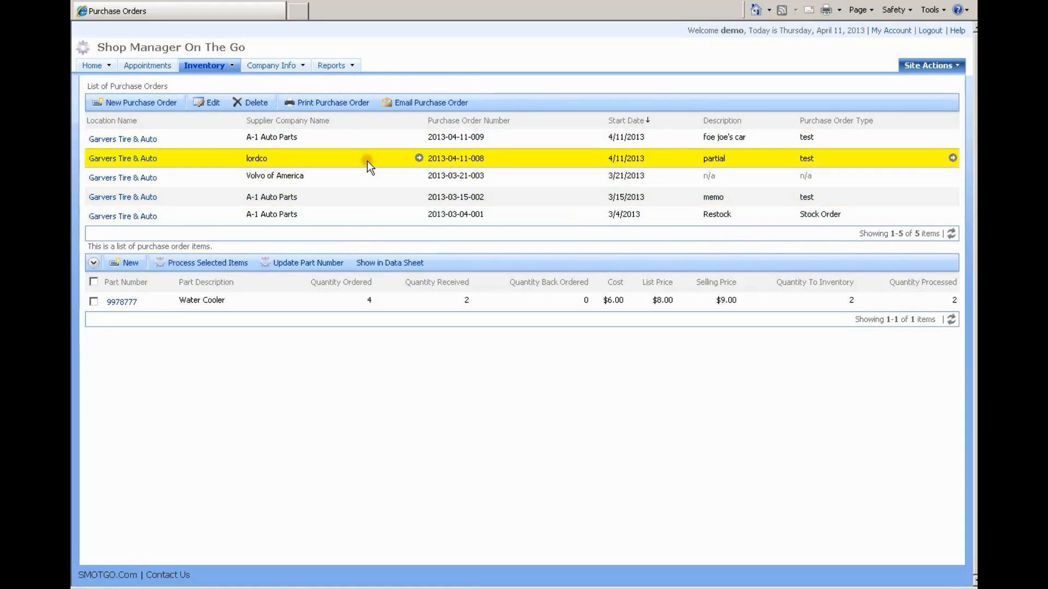
pyautogui.click(377, 268)
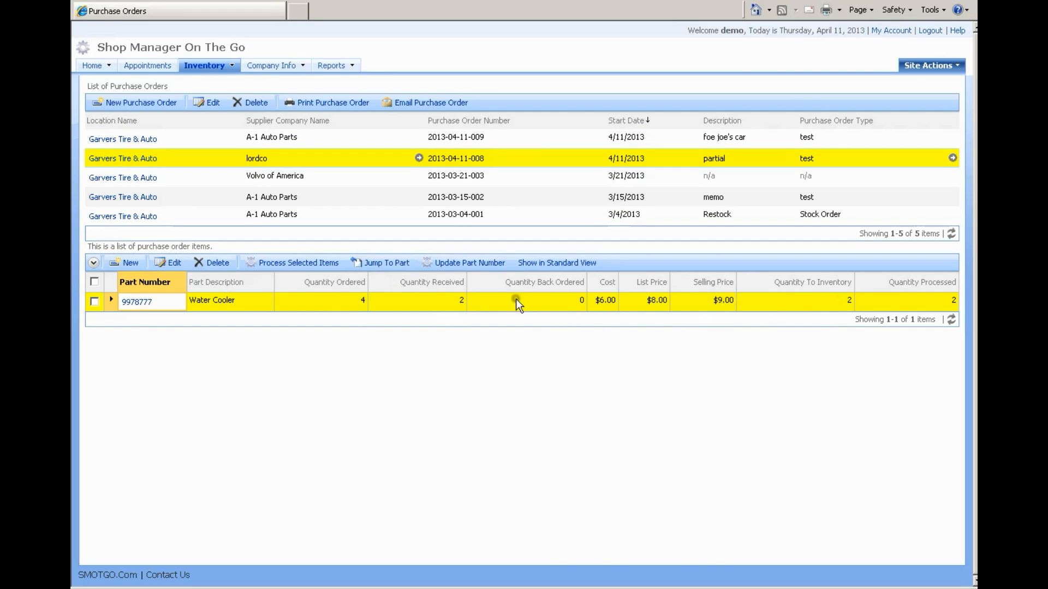
# Process the remaining Water Cooler quantity on the lordco order described as partial, entering the vendor's invoice number.
pyautogui.click(94, 301)
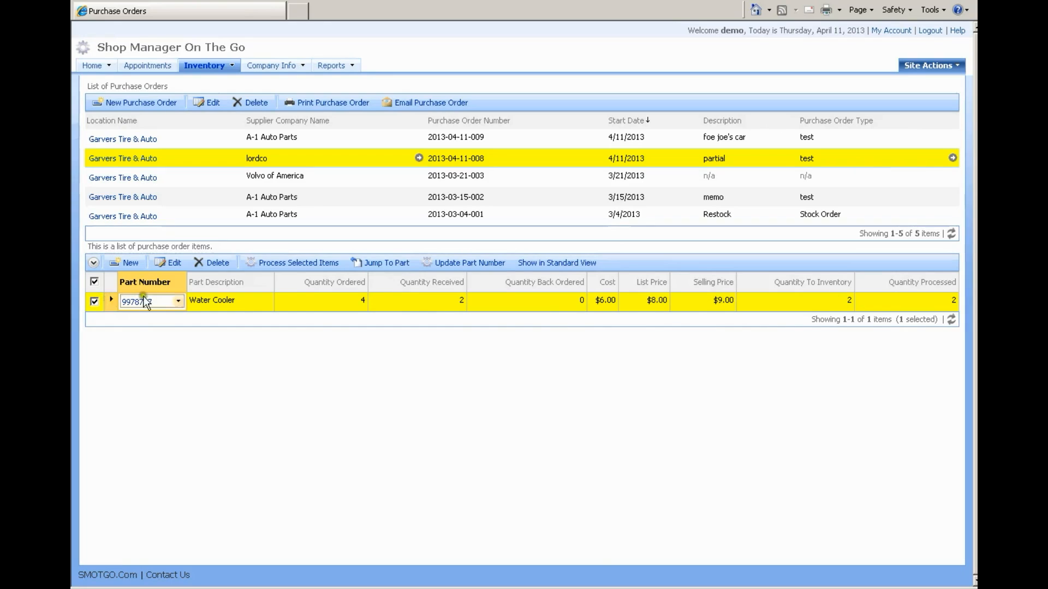
pyautogui.click(280, 264)
pyautogui.click(478, 290)
pyautogui.write('67576')
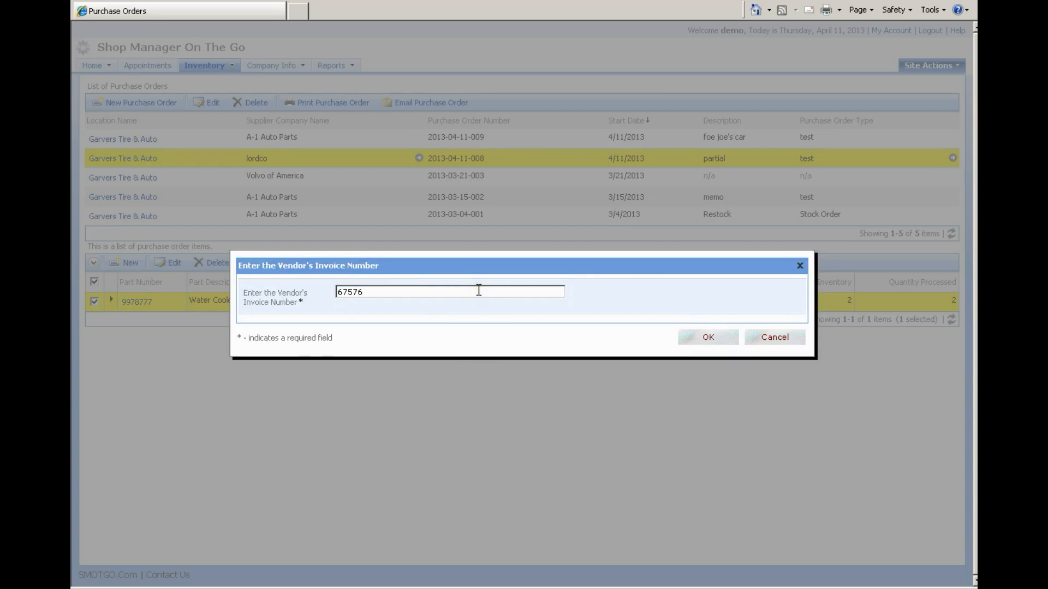
pyautogui.click(708, 337)
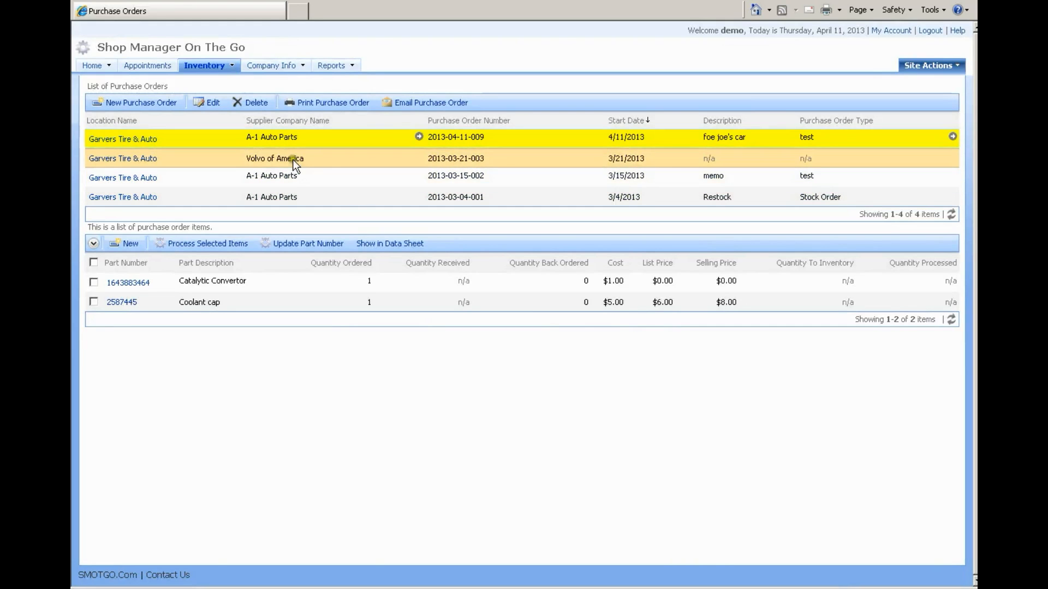
# Open the purchase order history and examine the processed Water Cooler entries of the lordco order described as partial.
pyautogui.moveTo(227, 73)
pyautogui.click(225, 129)
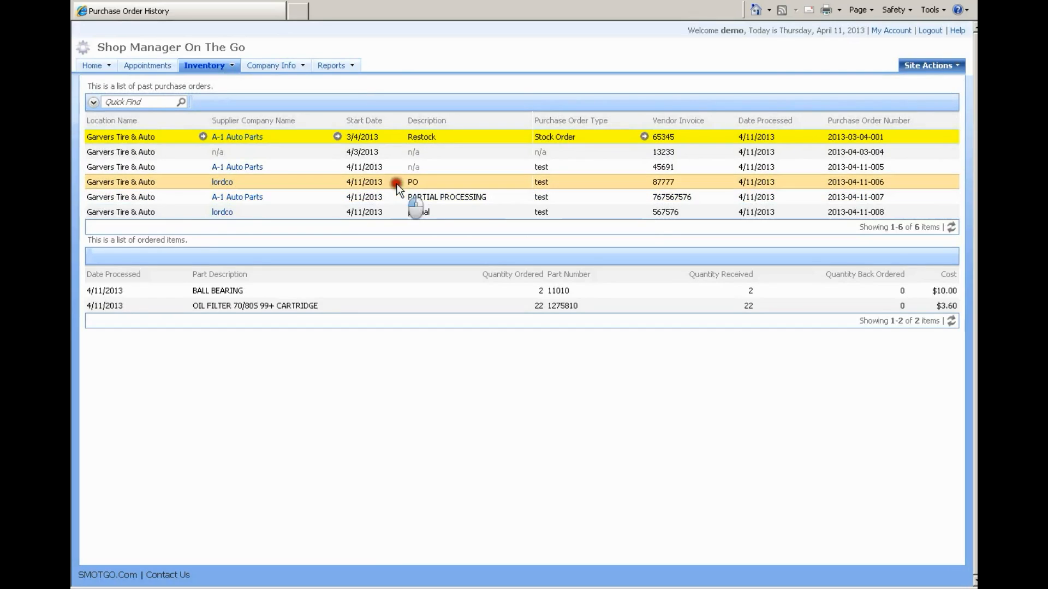
pyautogui.click(396, 197)
pyautogui.click(403, 212)
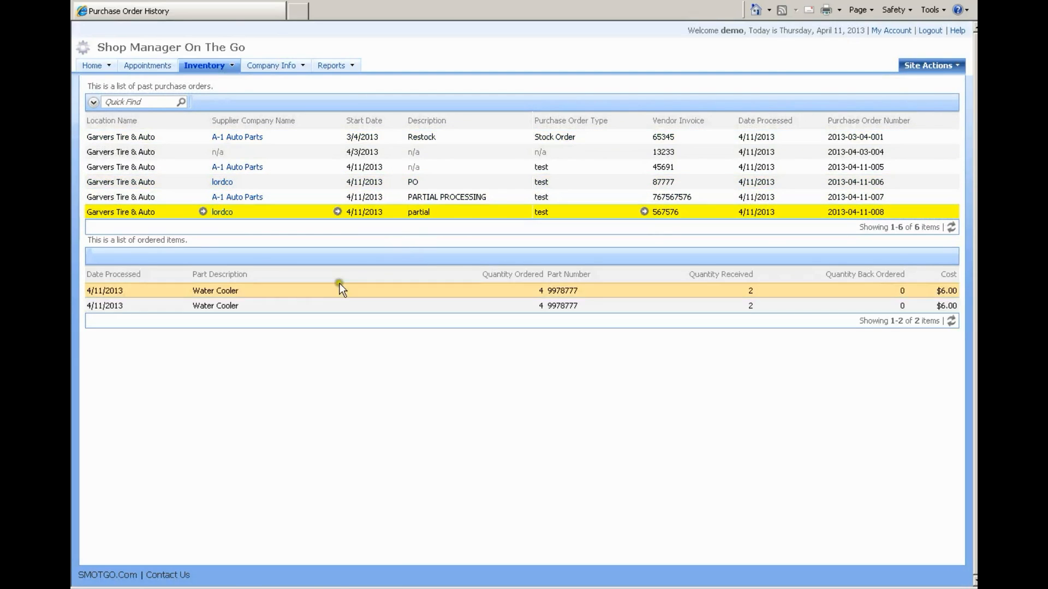
pyautogui.click(208, 291)
pyautogui.click(215, 308)
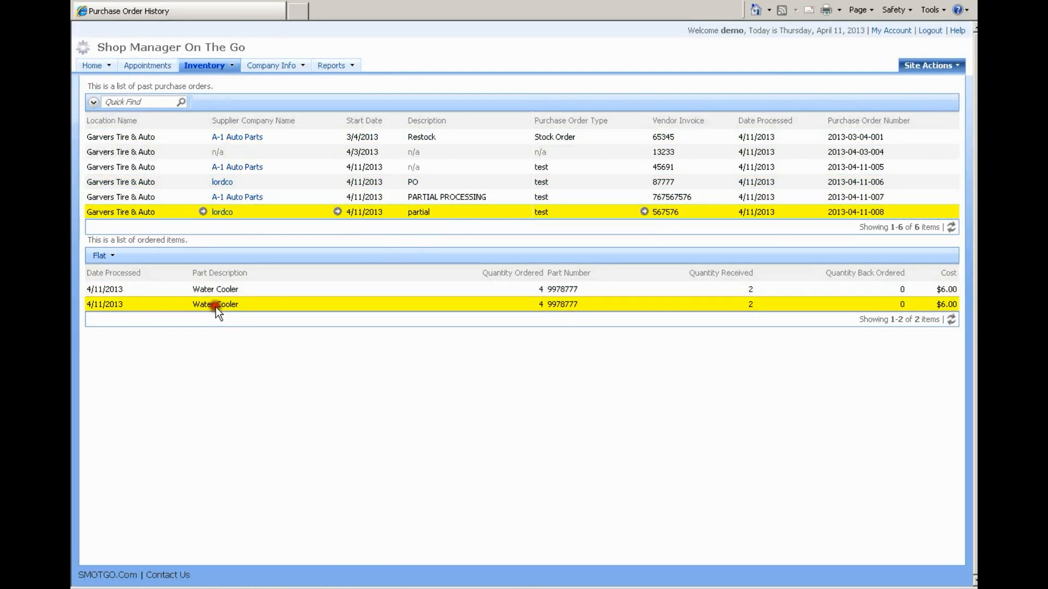
pyautogui.click(654, 291)
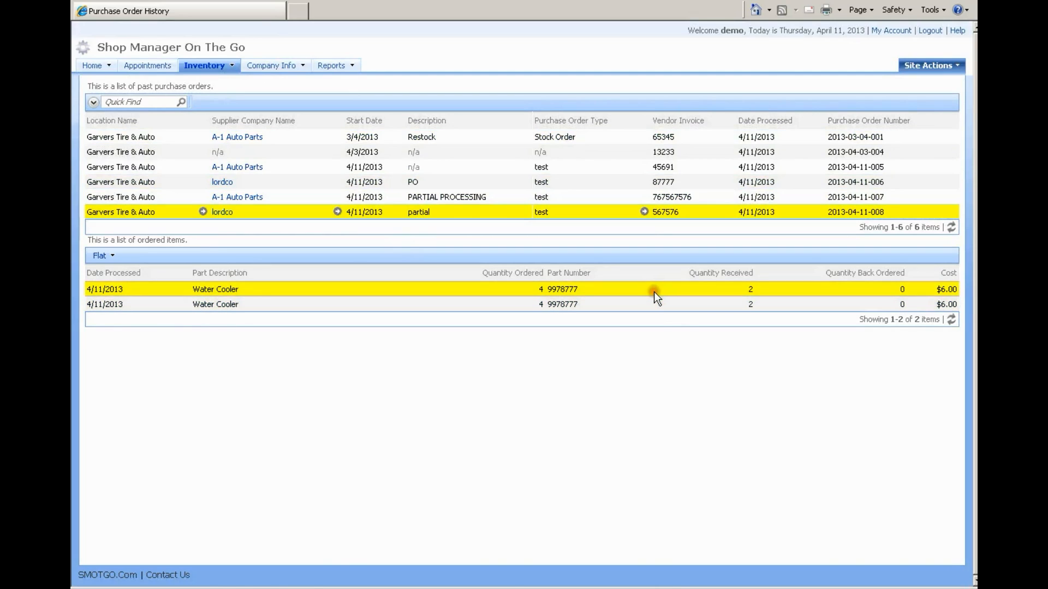
pyautogui.click(623, 305)
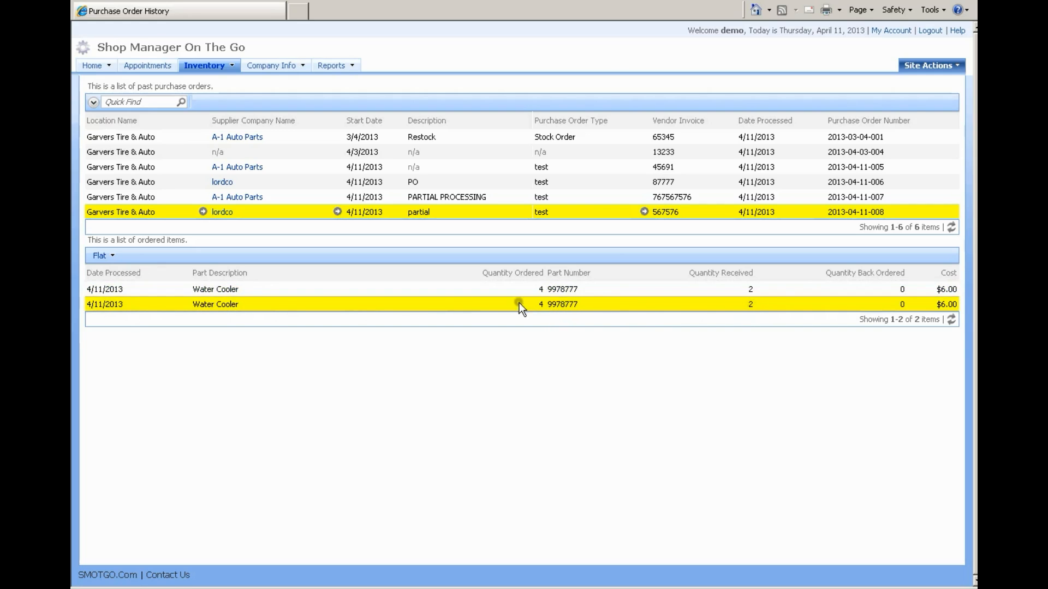
pyautogui.click(237, 295)
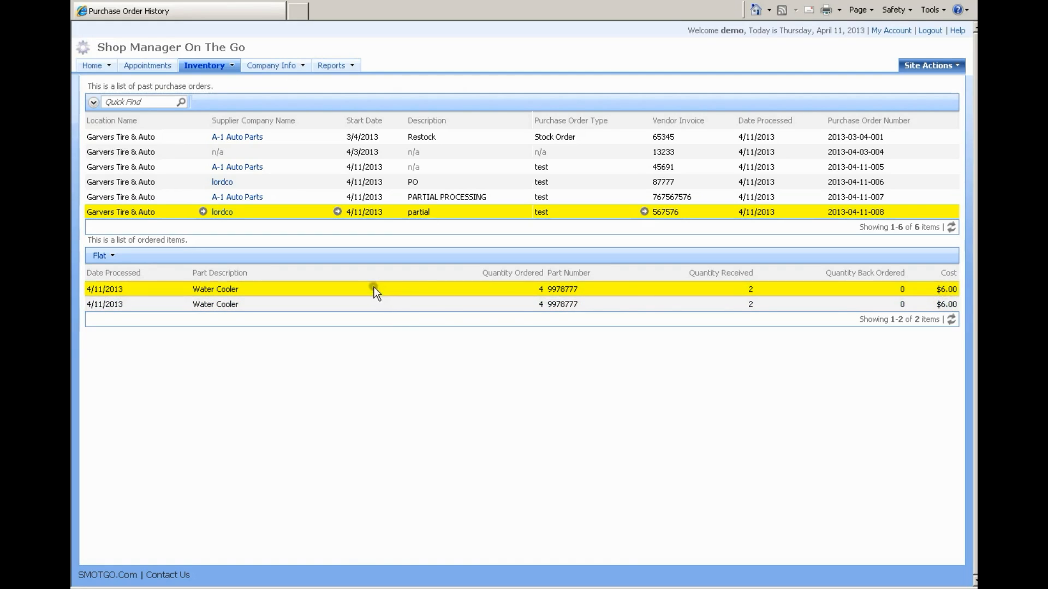
pyautogui.moveTo(204, 70)
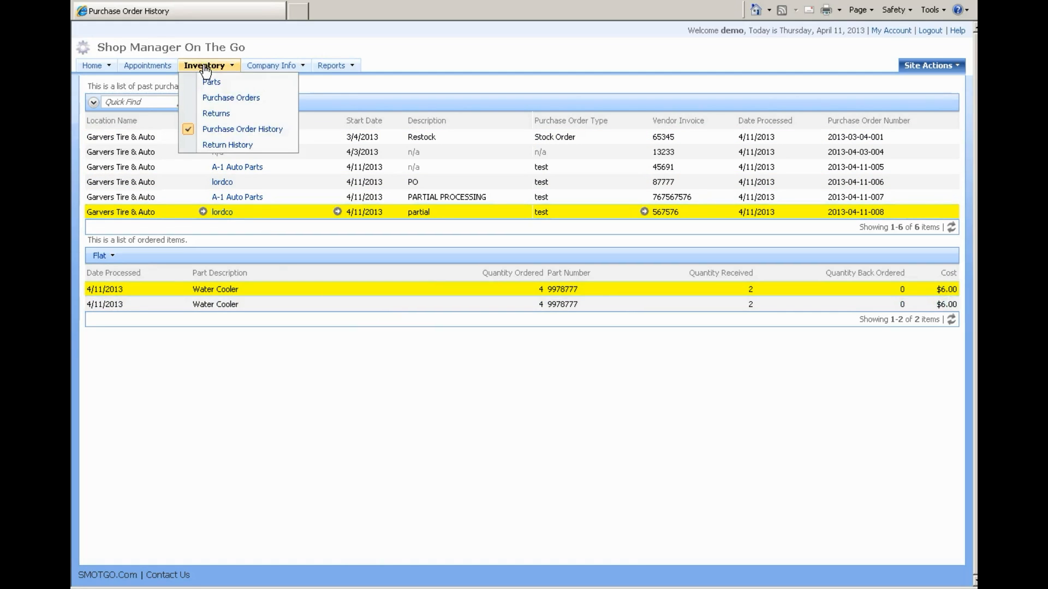
pyautogui.click(218, 97)
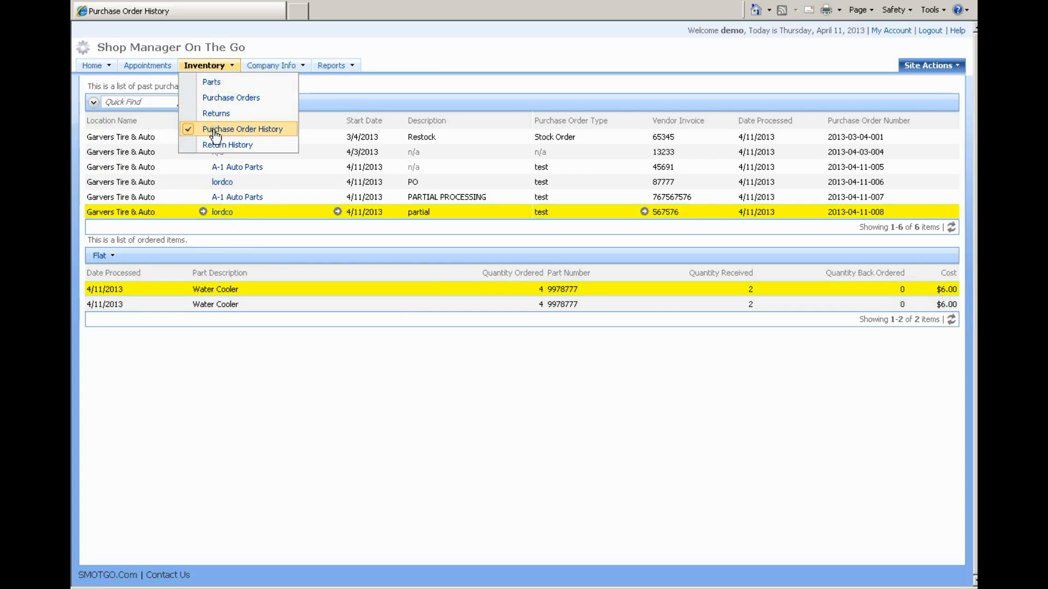